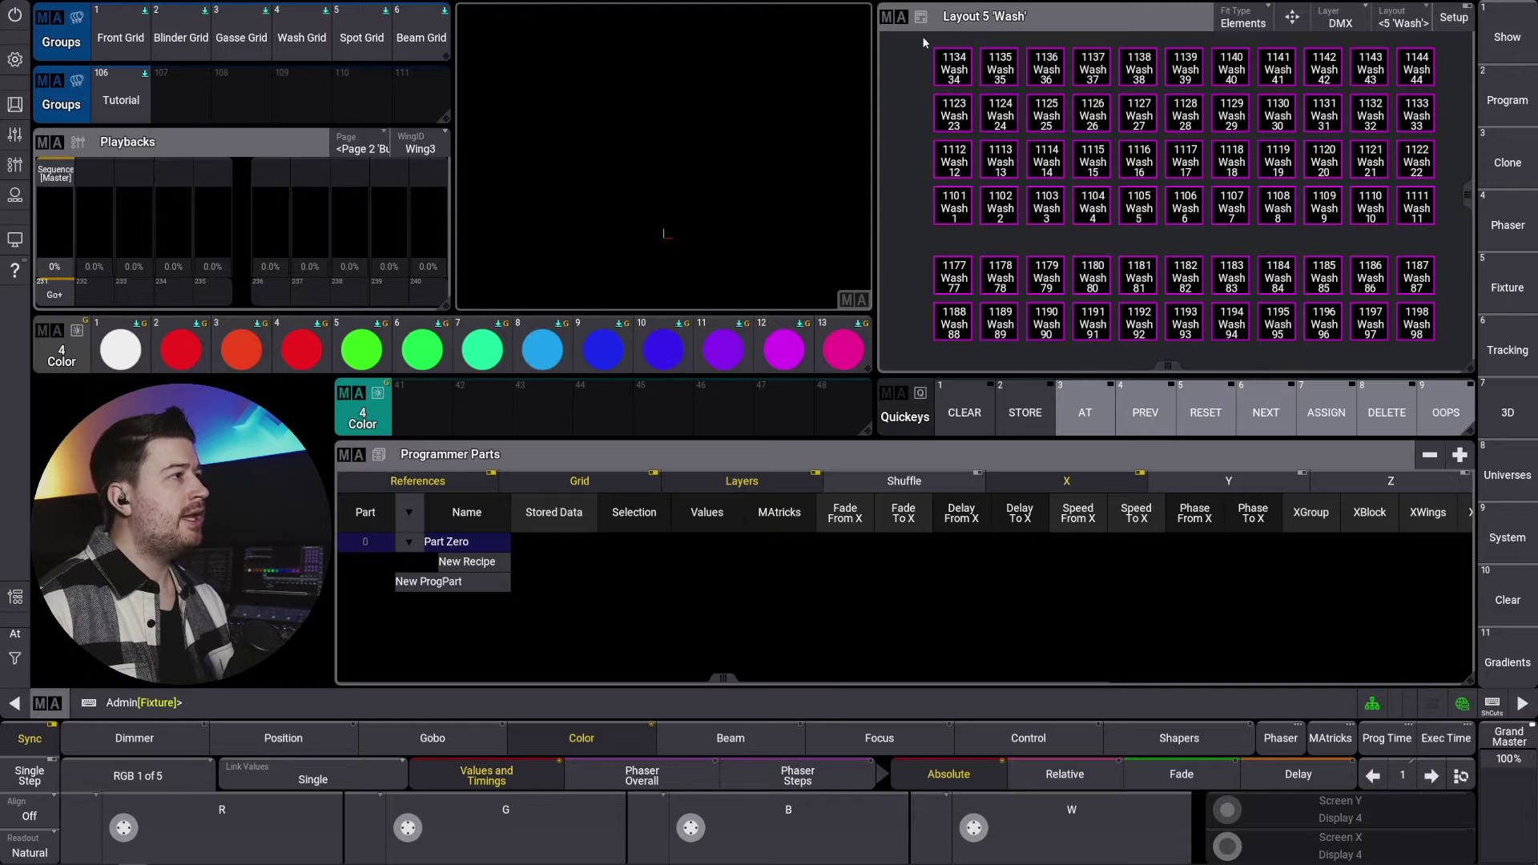
- Fan the dimmer of fixtures Wash 34 to 44 from 0 through 100, and clear the programmer
drag(923, 41, 1457, 88)
key(alt+Tab)
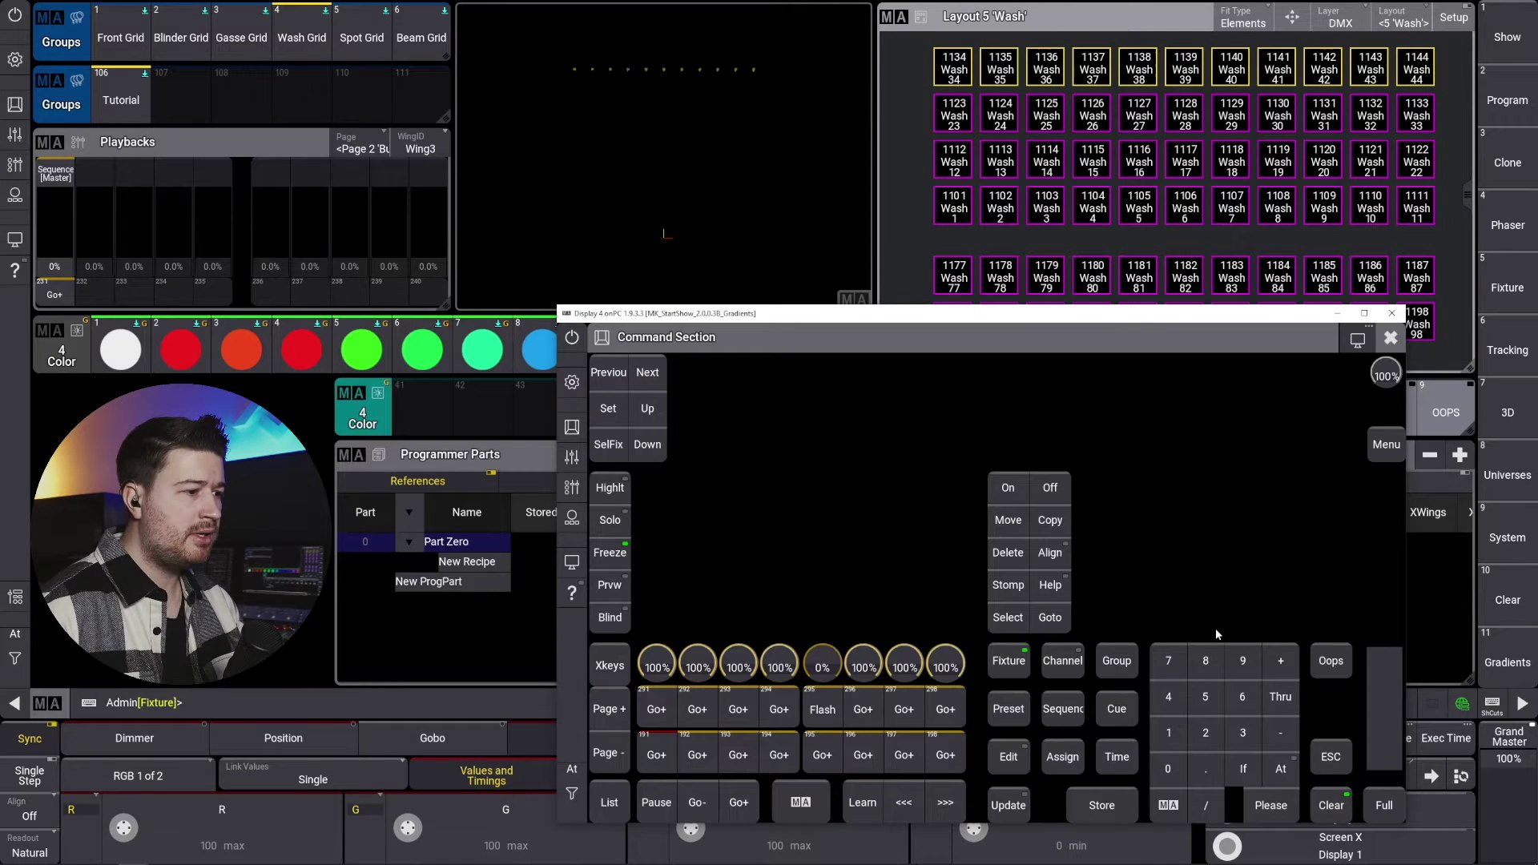
click(1281, 768)
click(1168, 768)
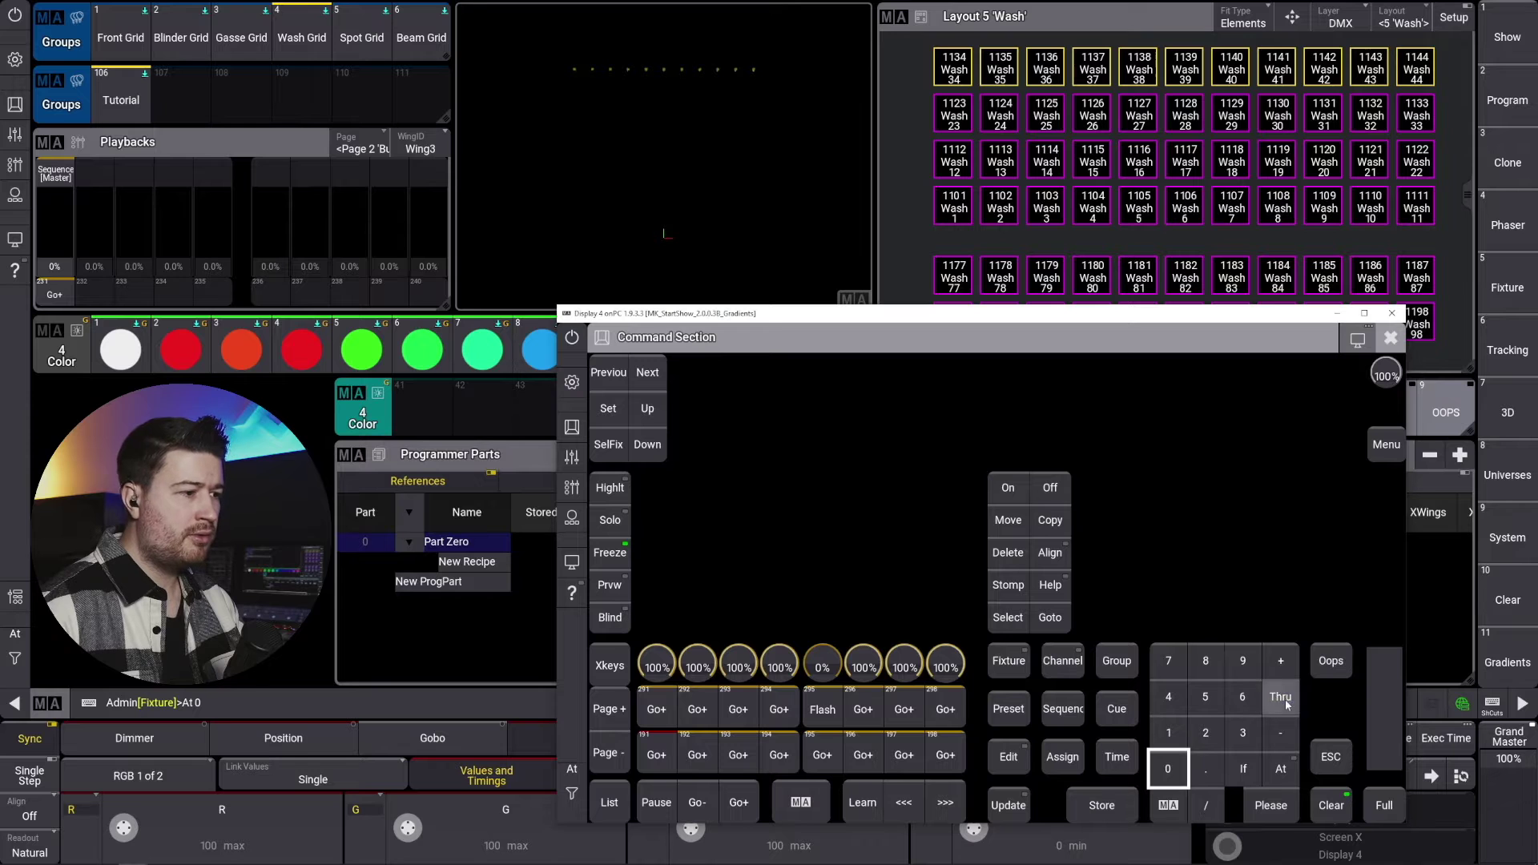
click(1280, 697)
click(1168, 732)
click(1168, 769)
click(1167, 768)
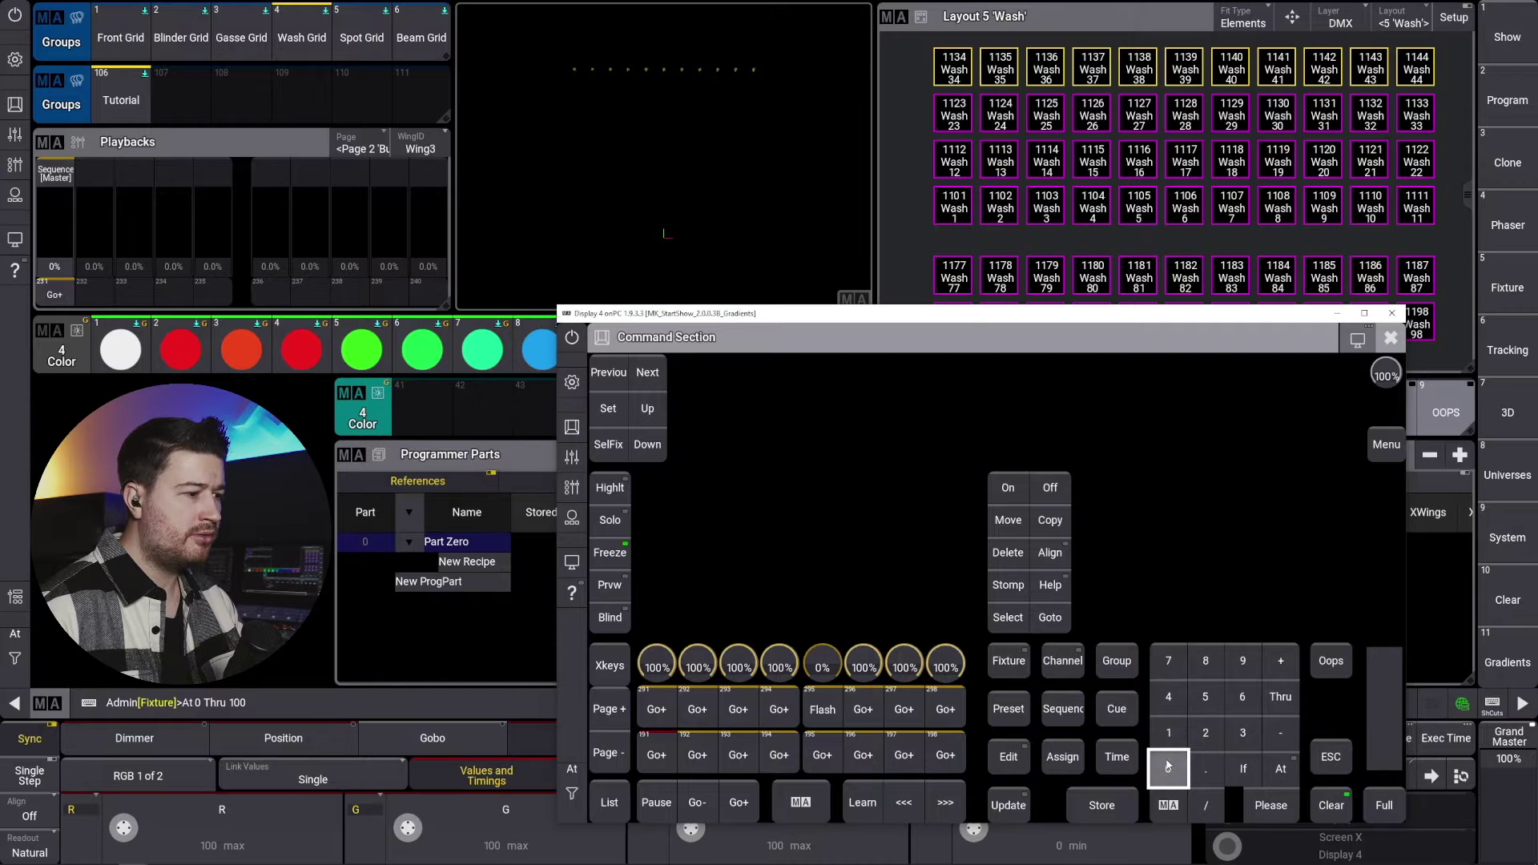
click(1280, 805)
key(alt+Tab)
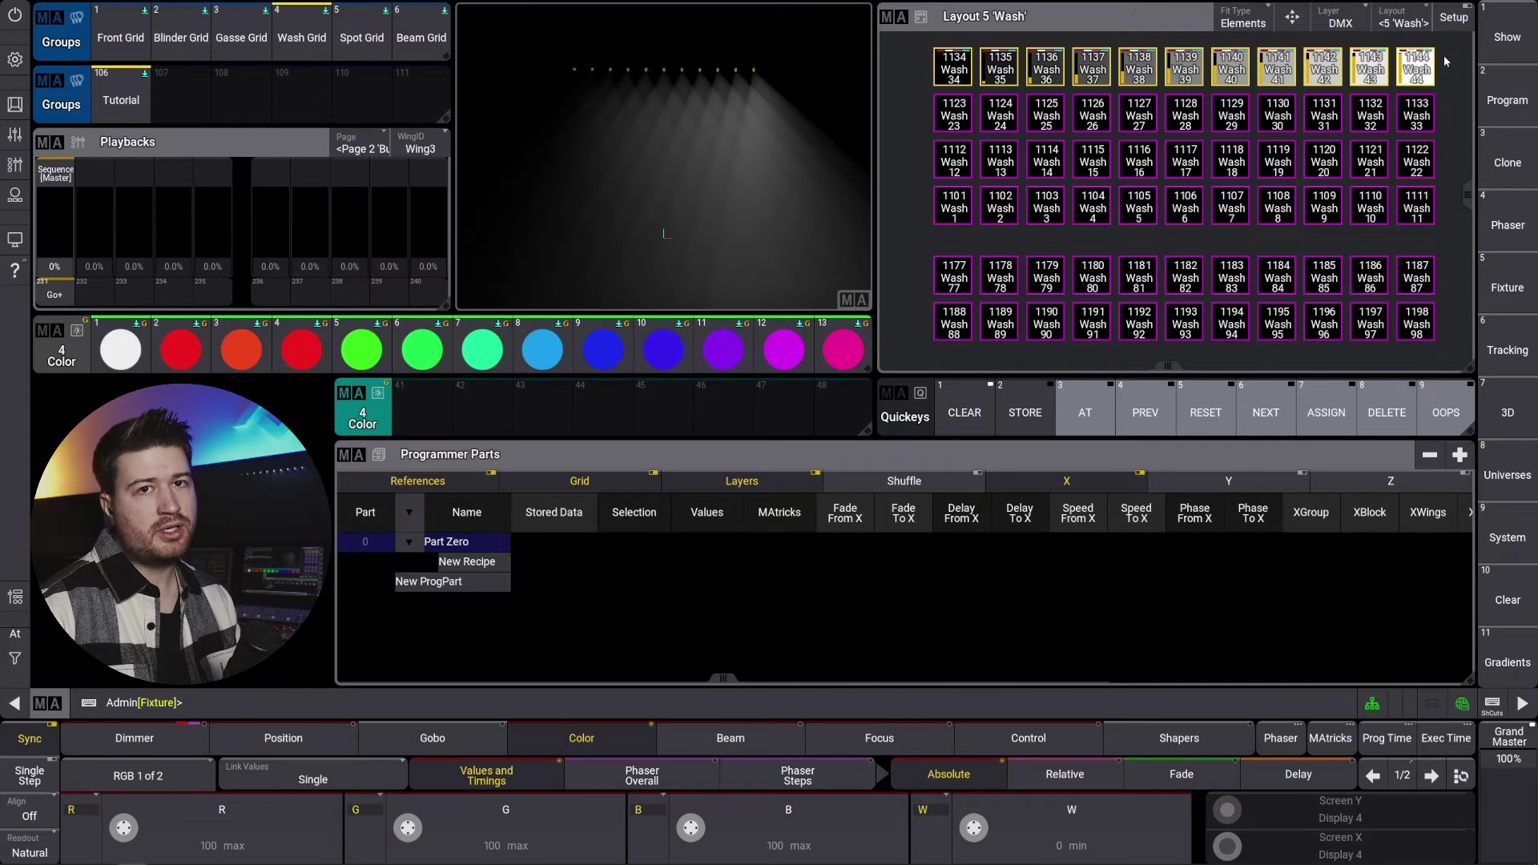
click(964, 412)
click(965, 413)
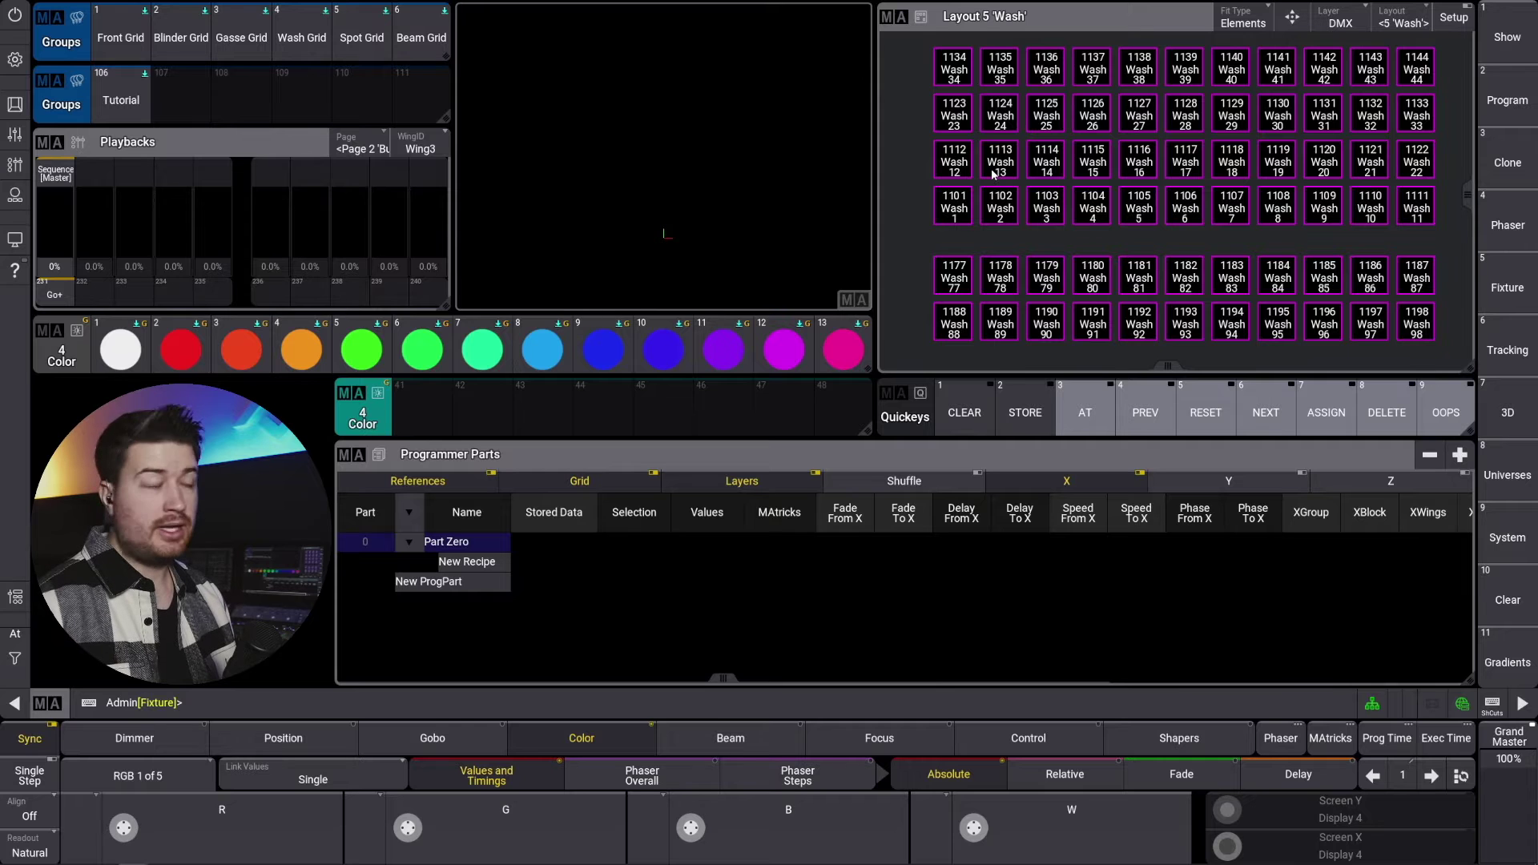
- Select only fixtures Wash 12 and Wash 13 in the layout and set them to full intensity
drag(922, 140, 1028, 187)
click(965, 412)
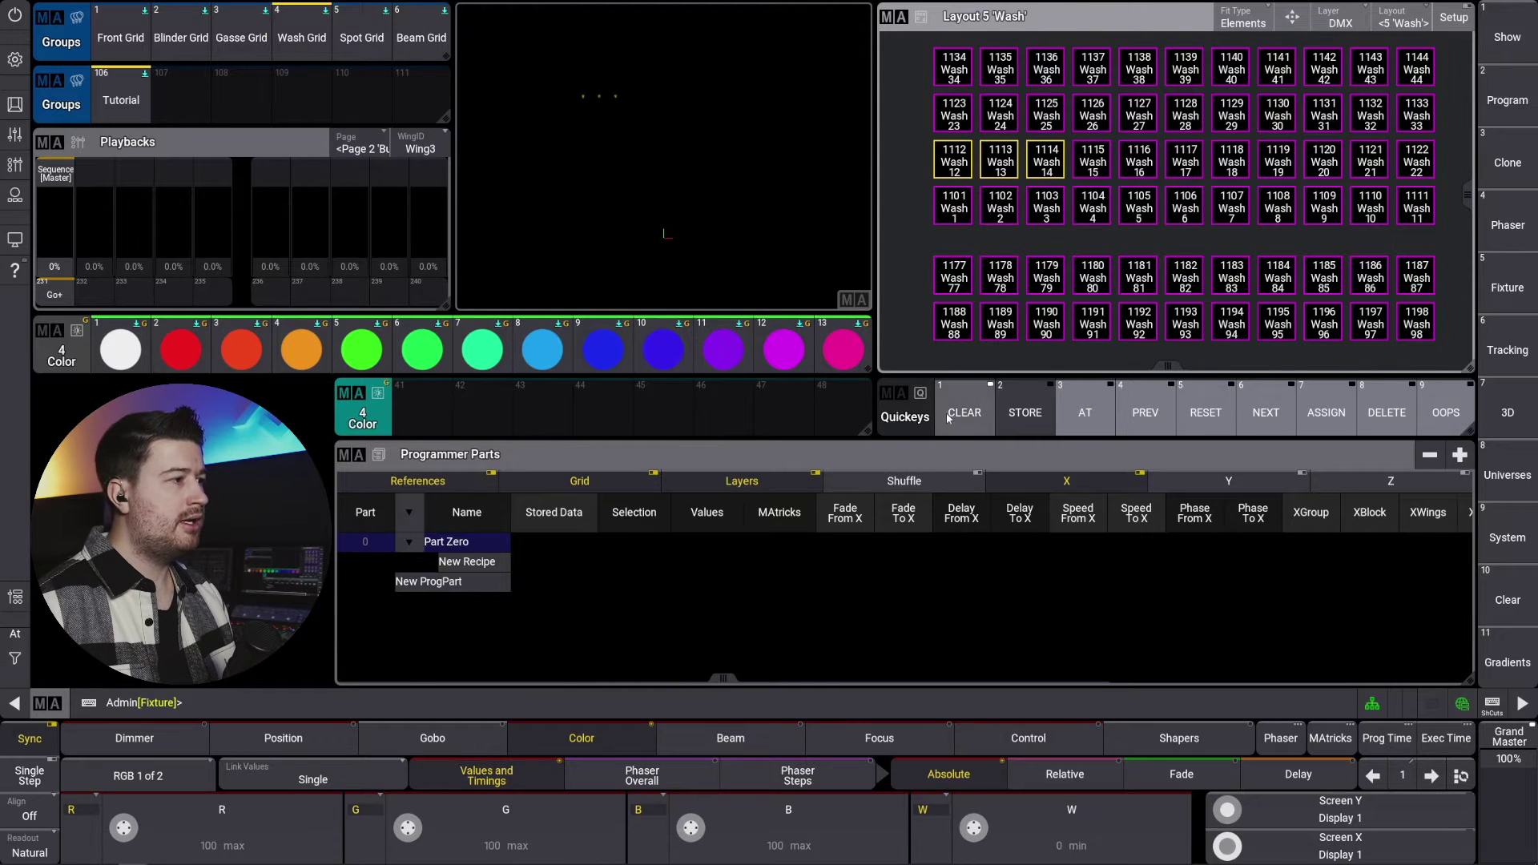
drag(911, 137, 1032, 186)
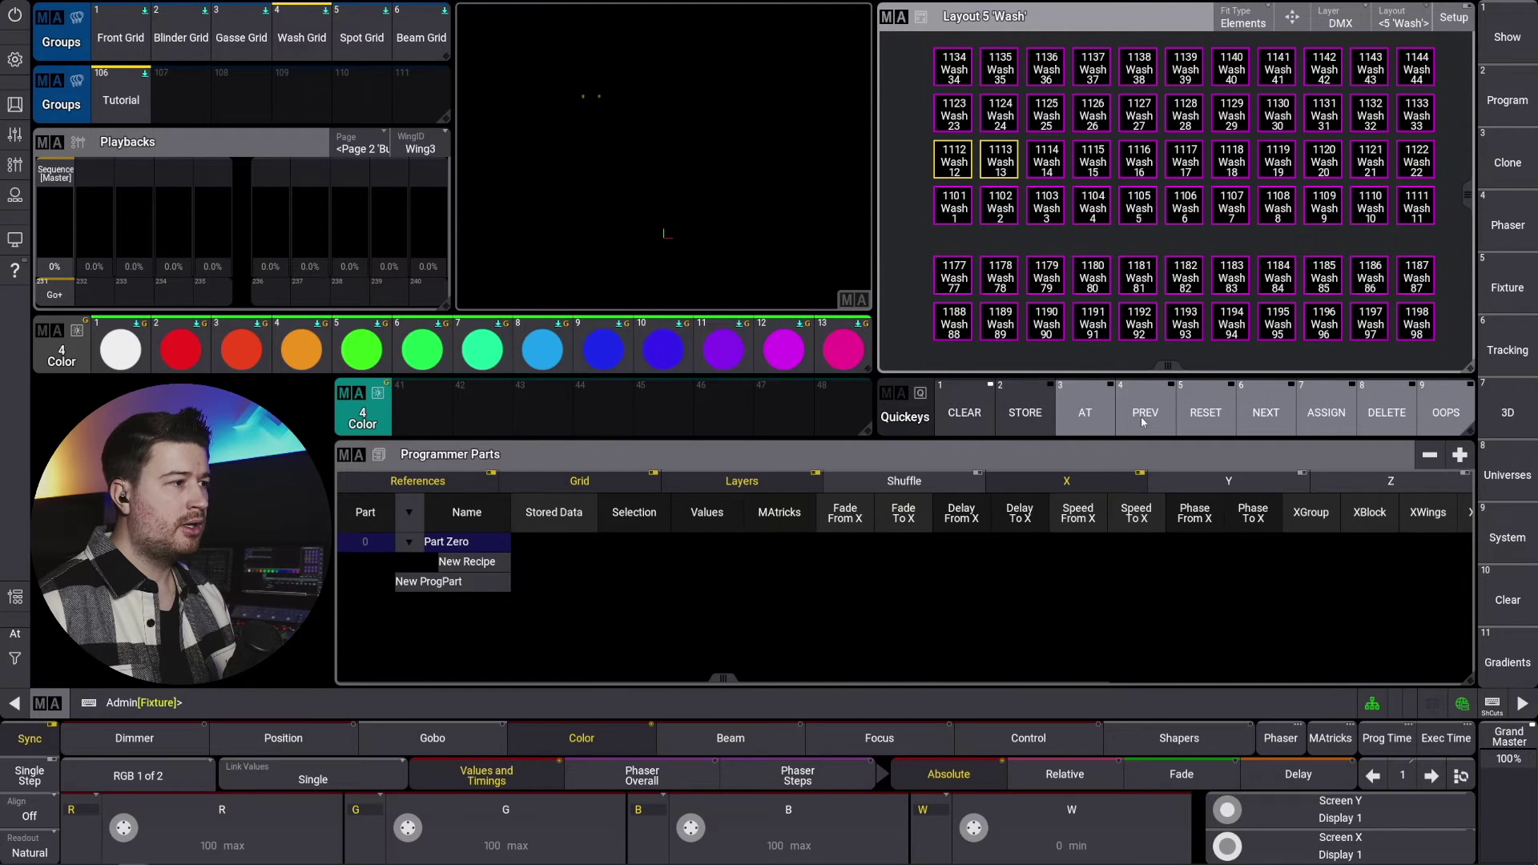
click(1098, 407)
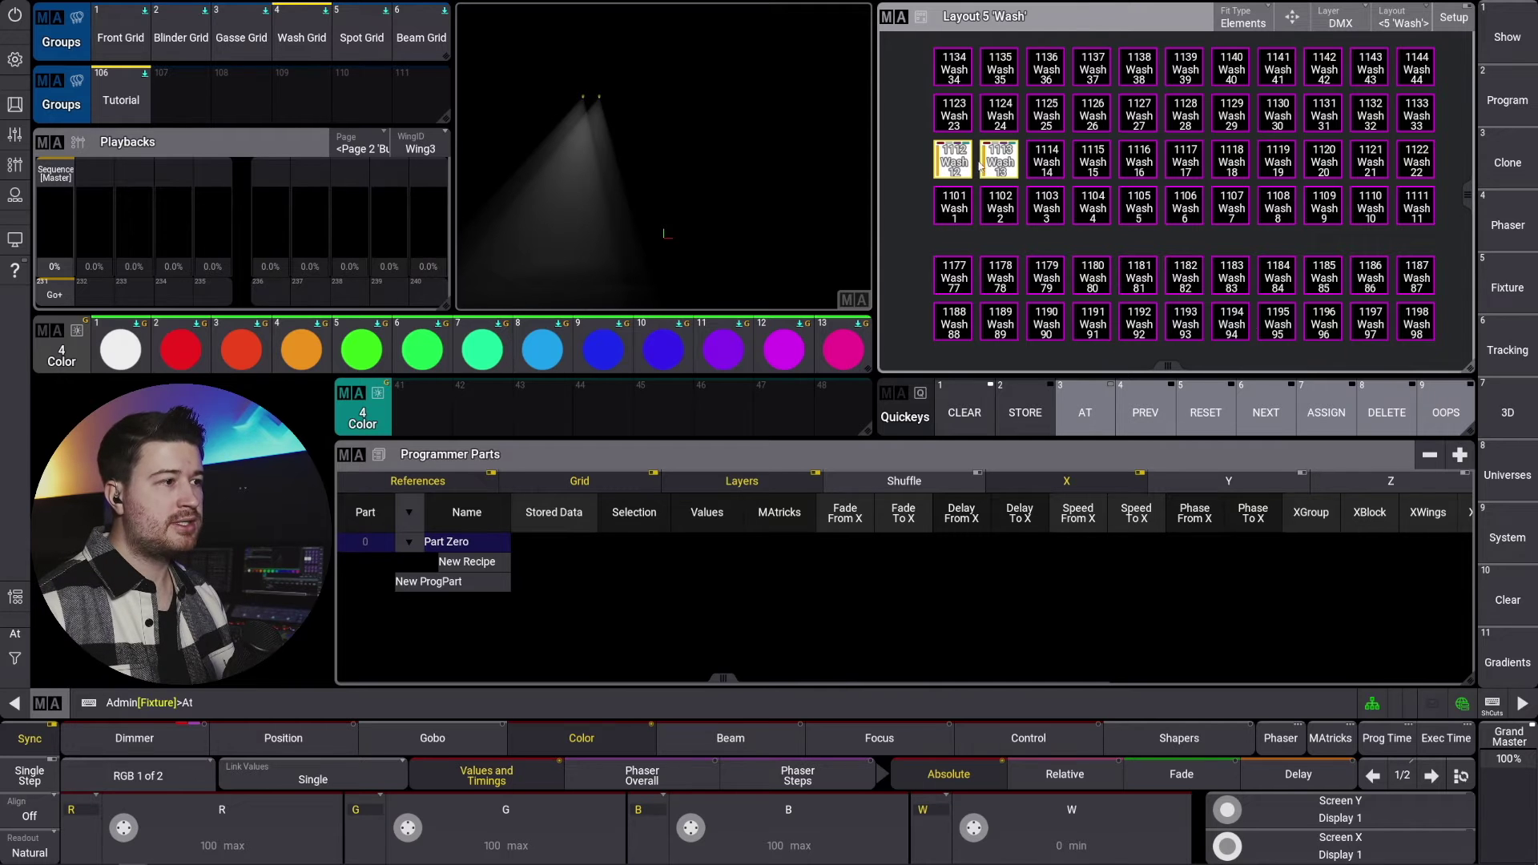
- Step through the selection, giving Wash 12 color preset 7 and Wash 13 color preset 13
click(1263, 415)
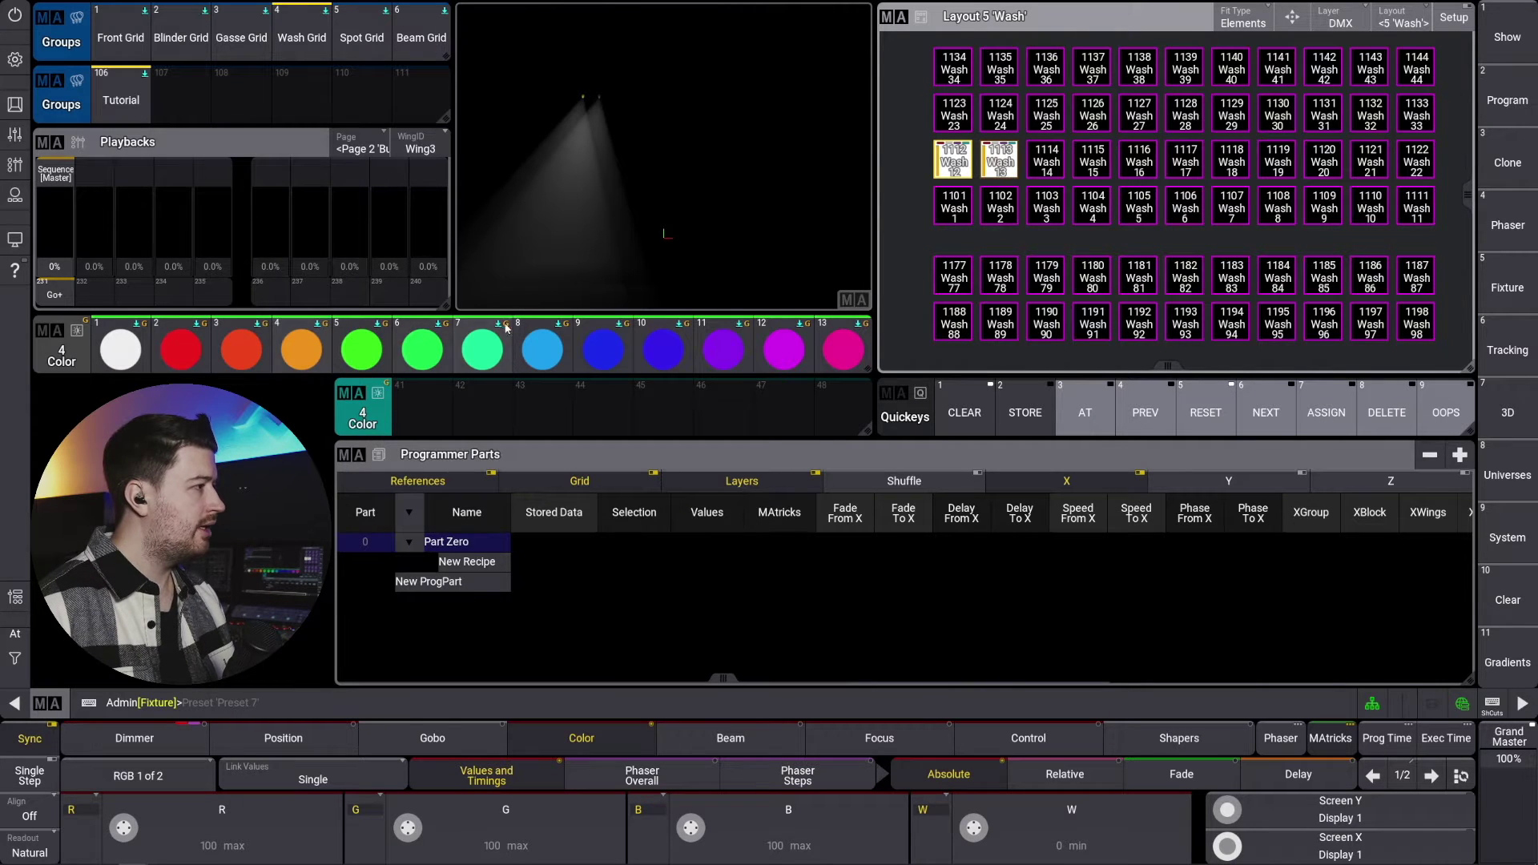
click(483, 350)
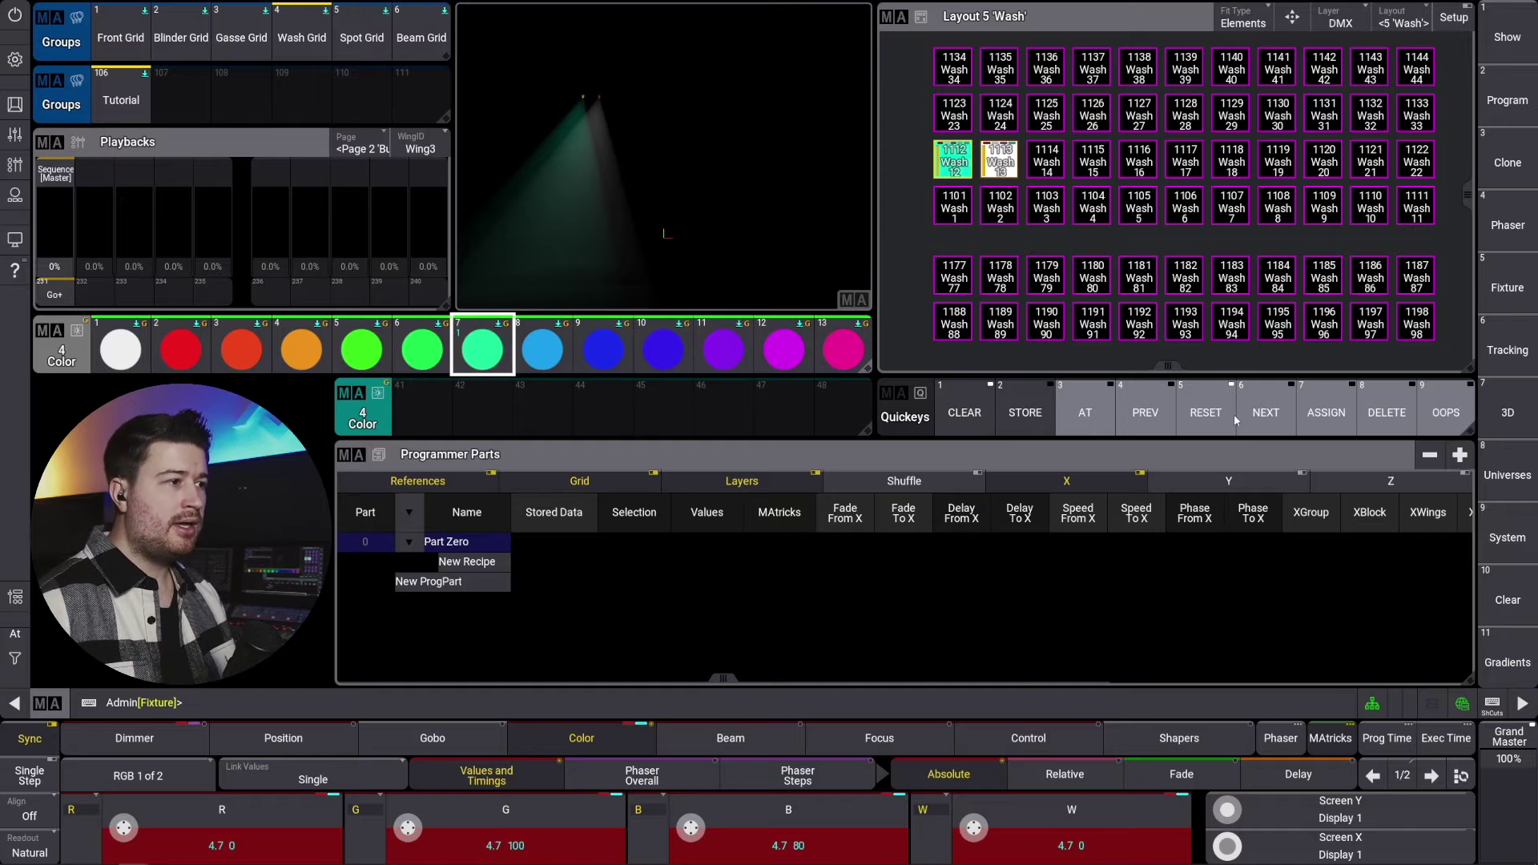
click(1273, 406)
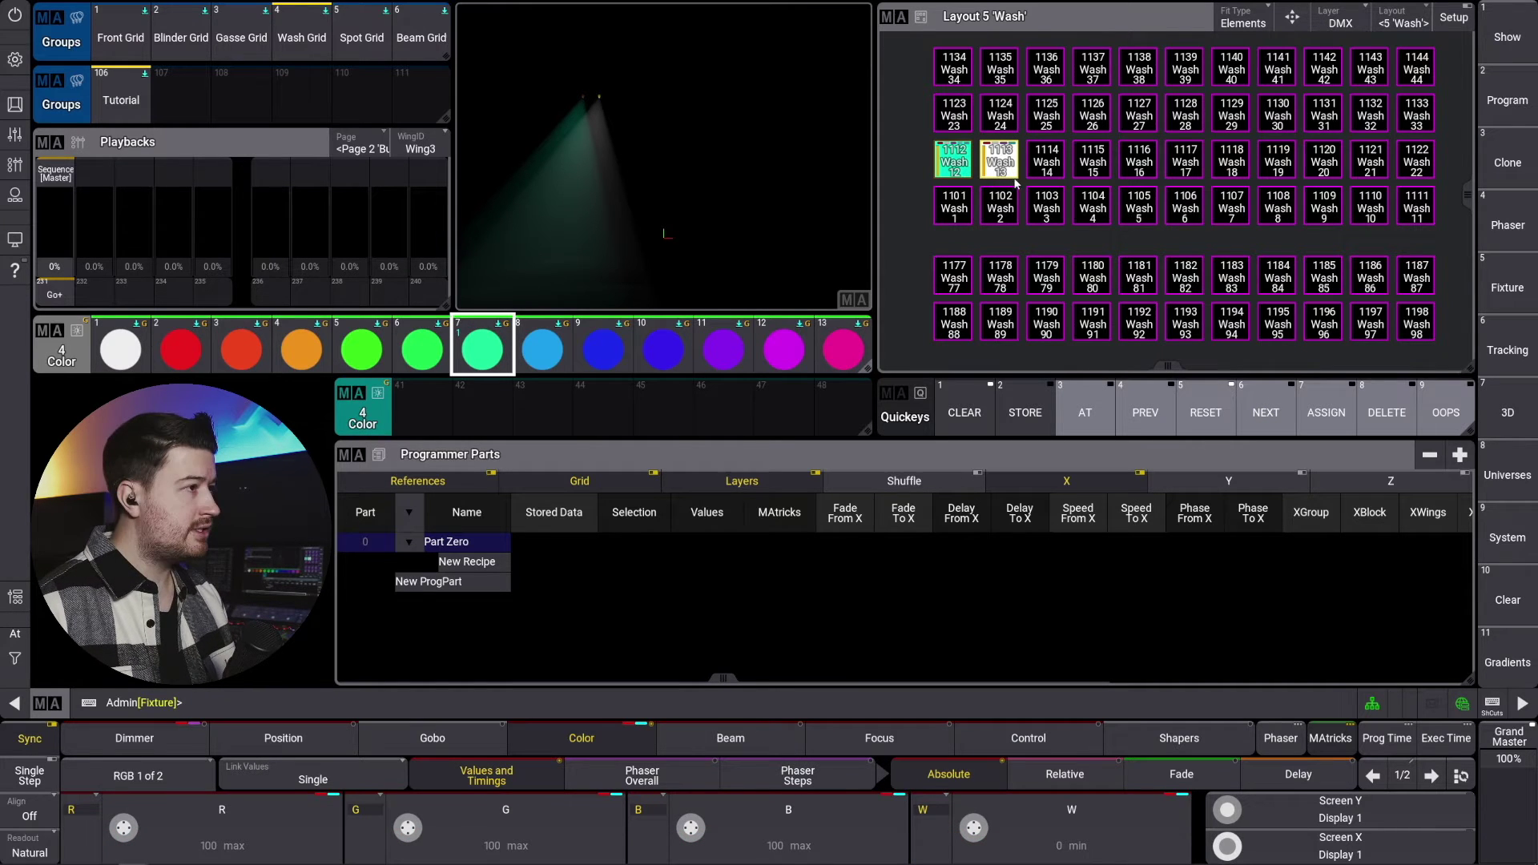
click(842, 357)
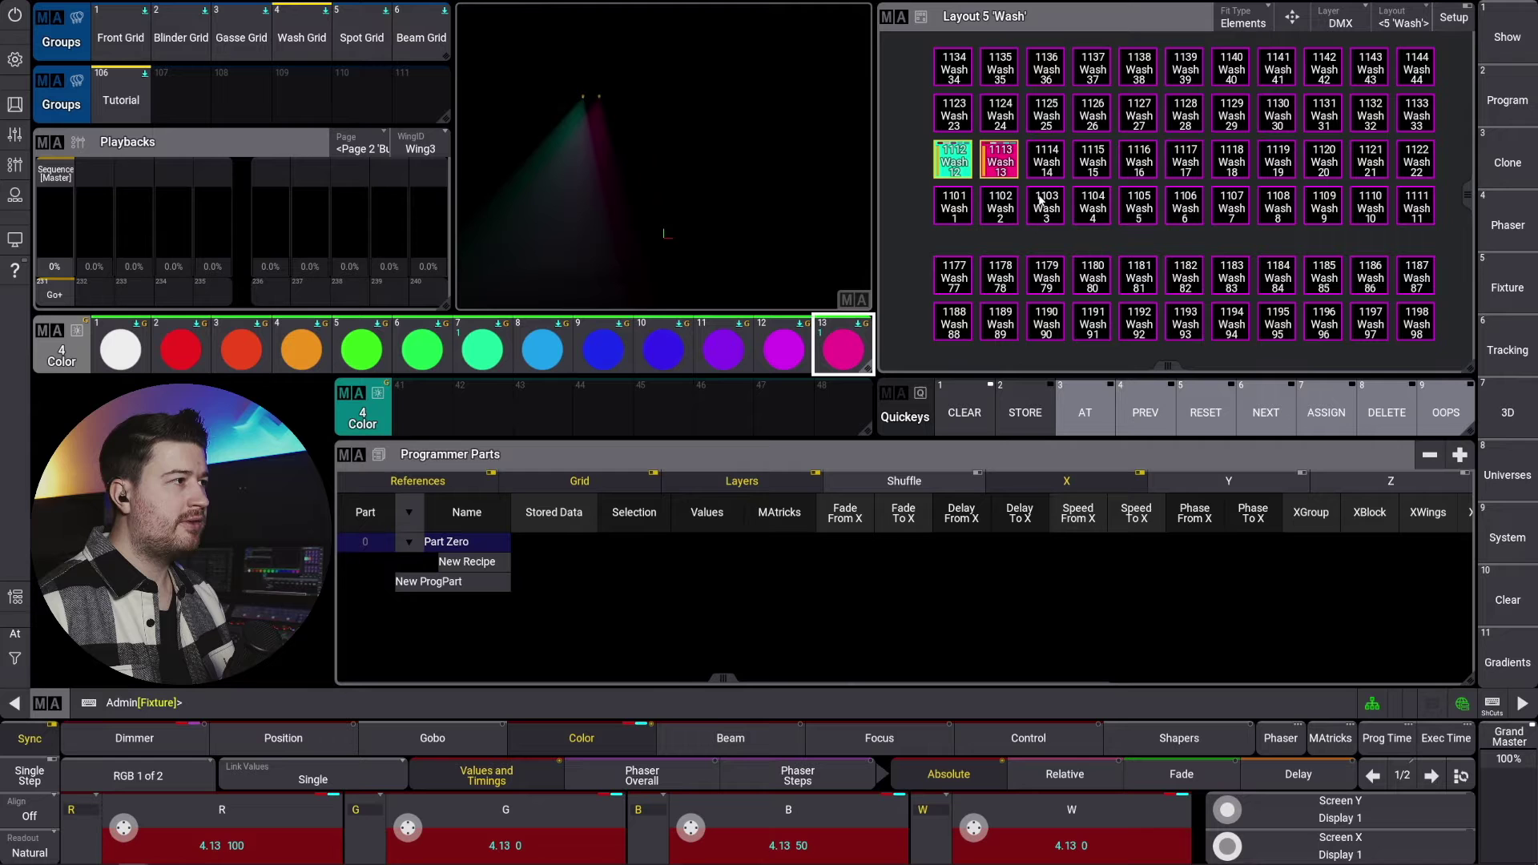
- Store the two colors as color preset 41 with Embedded enabled and preset mode Selective, and clear the programmer
click(1033, 415)
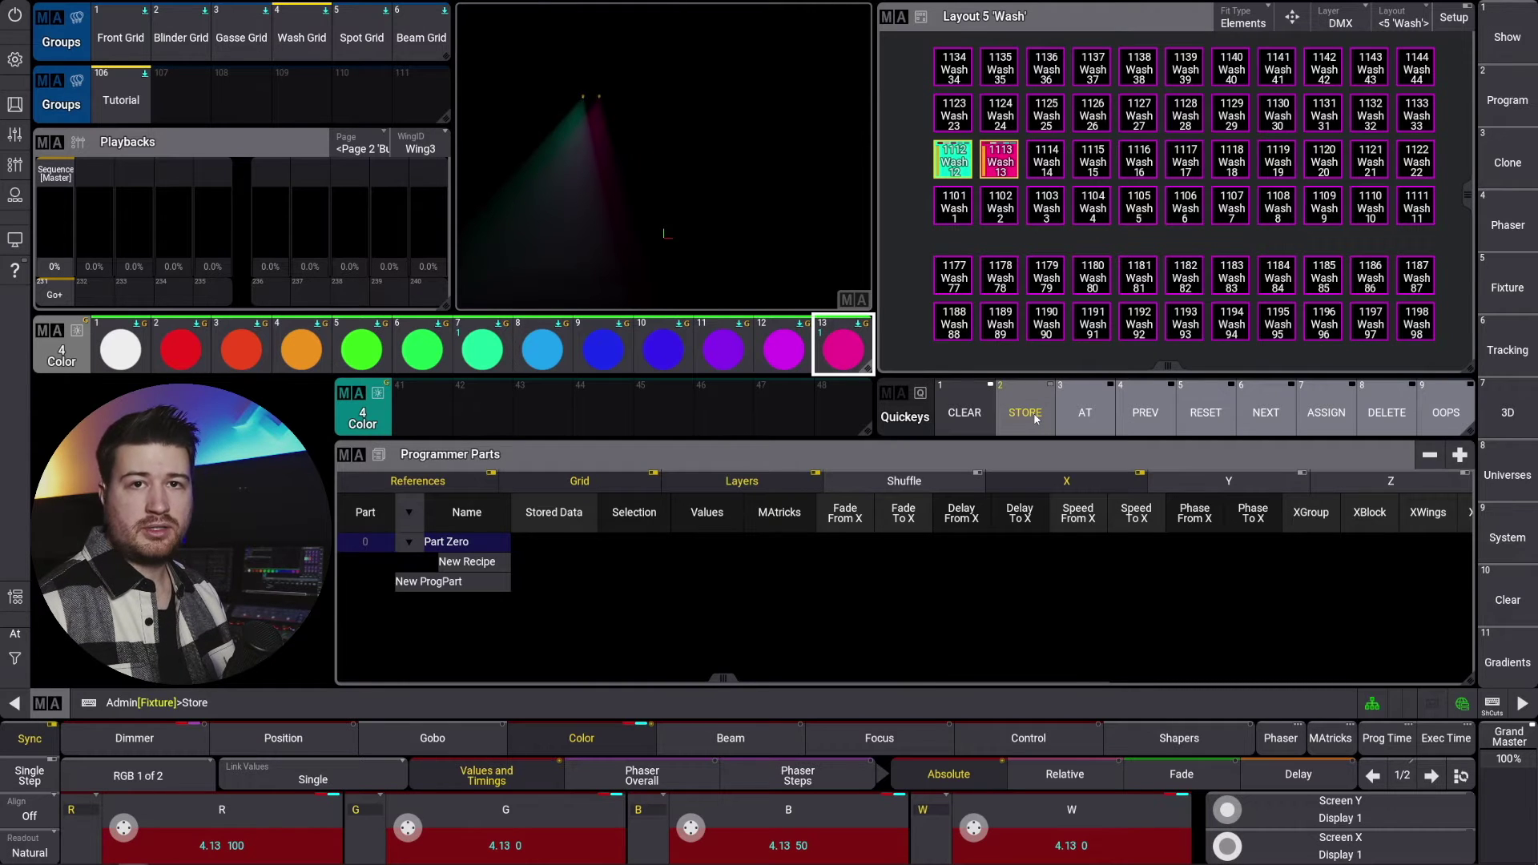
click(1033, 415)
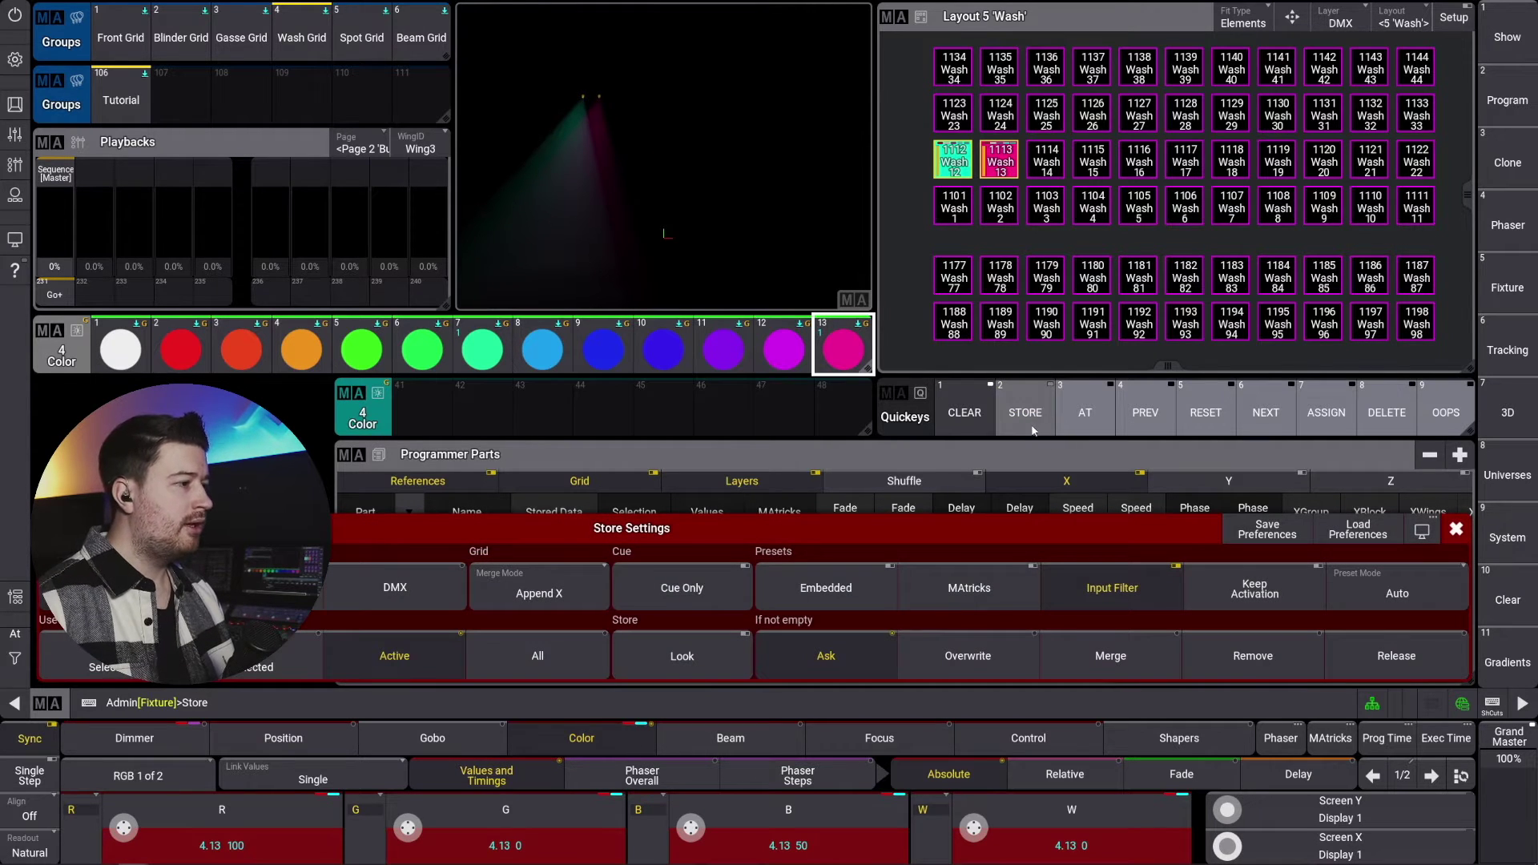
click(817, 597)
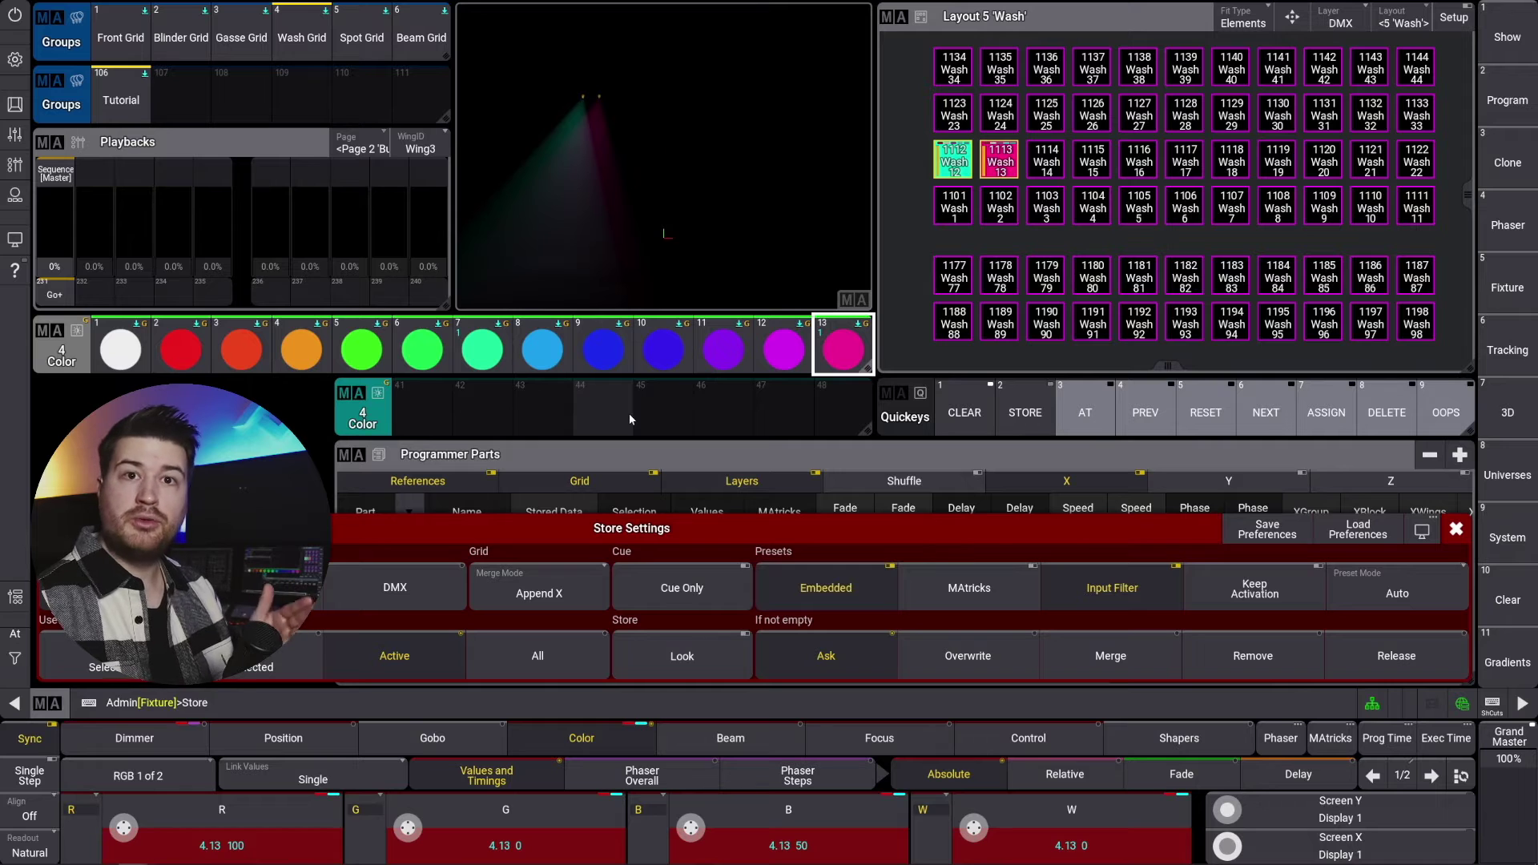
click(1407, 592)
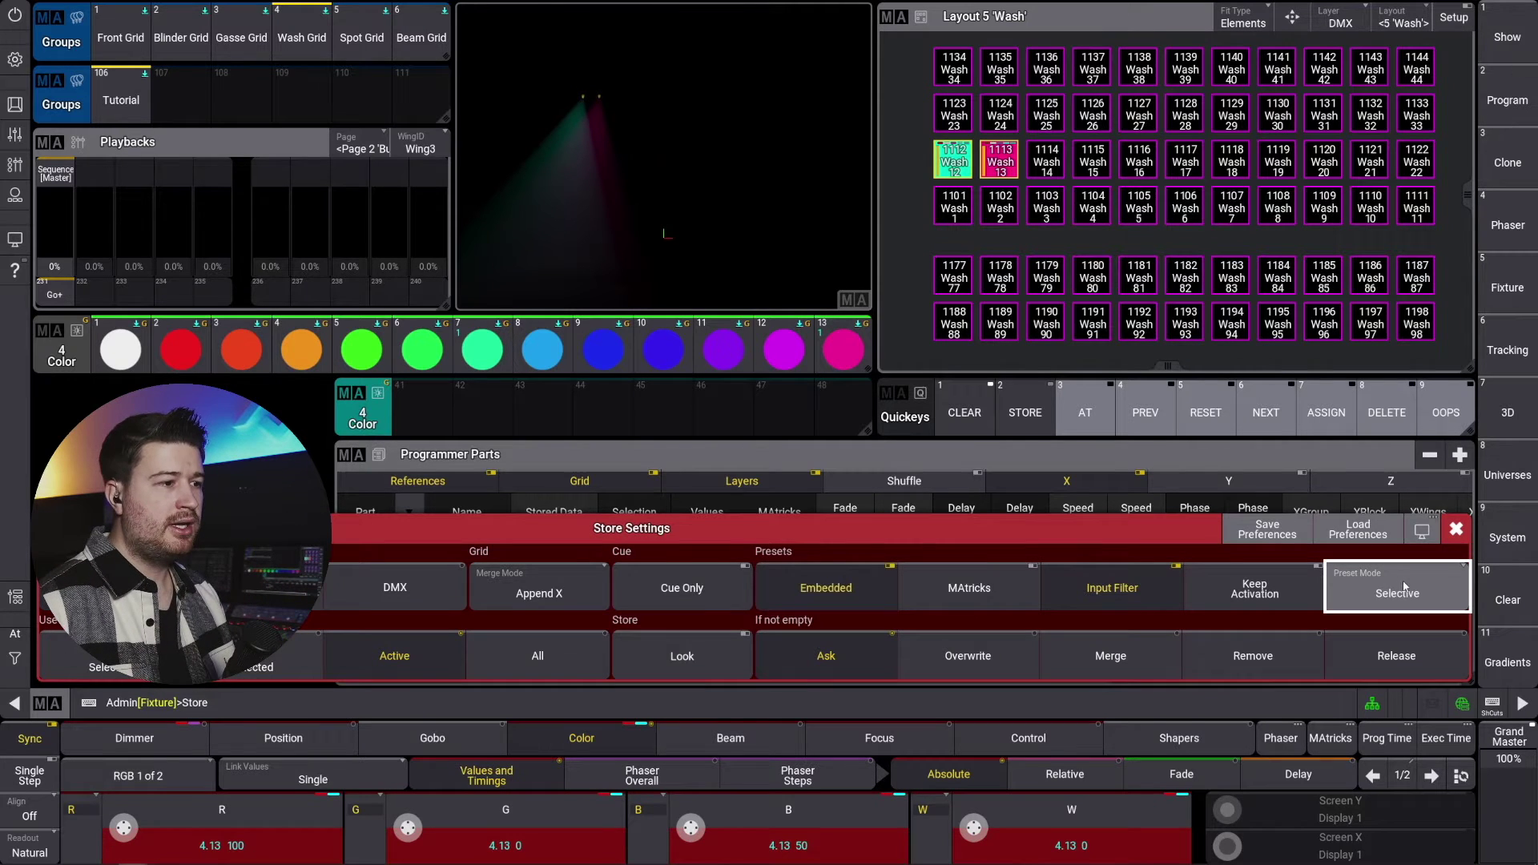
click(429, 407)
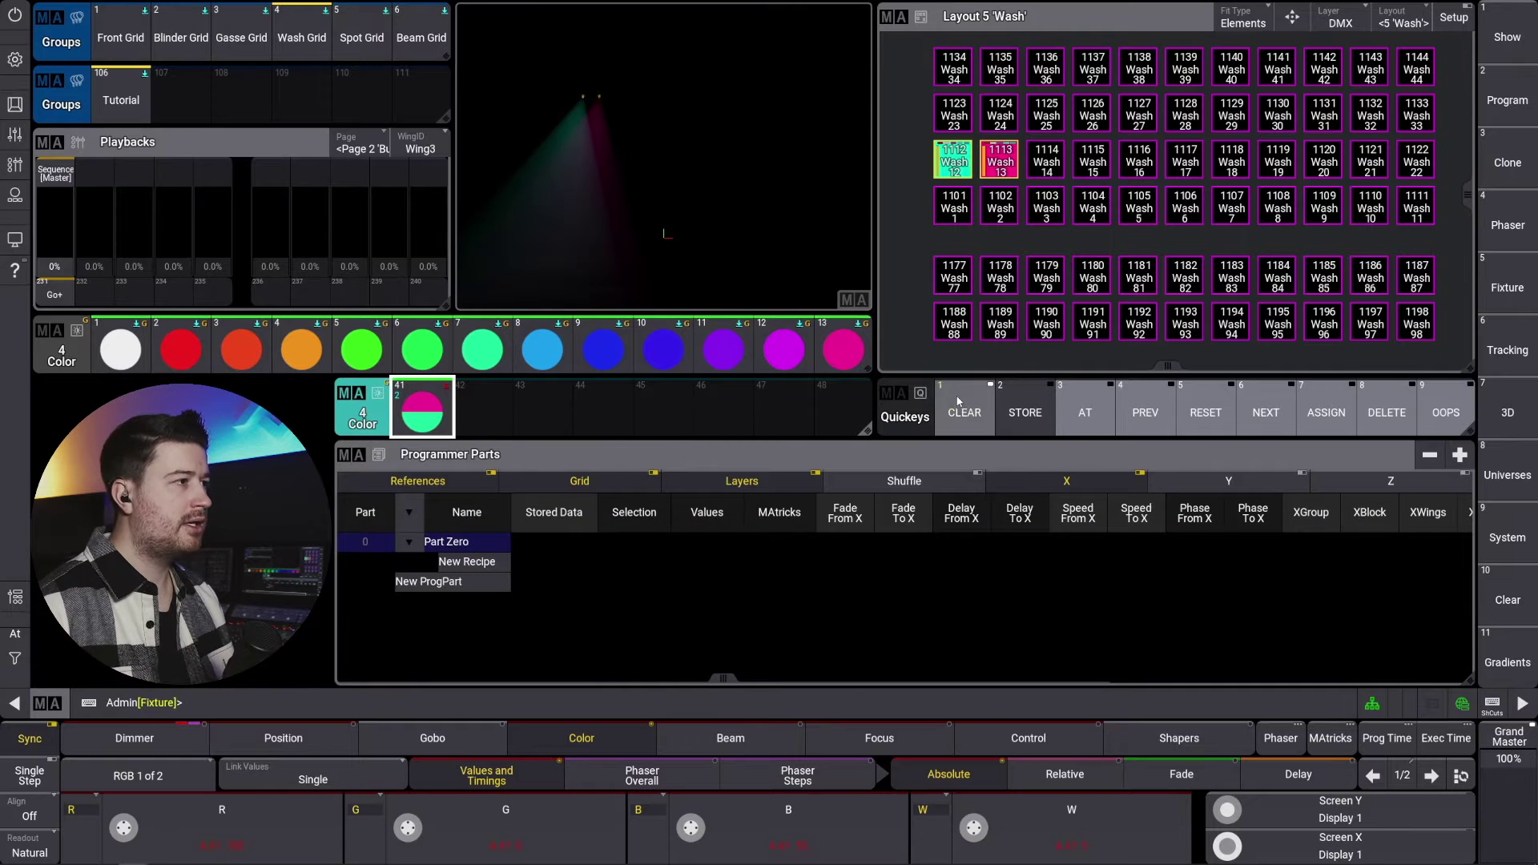
double_click(964, 413)
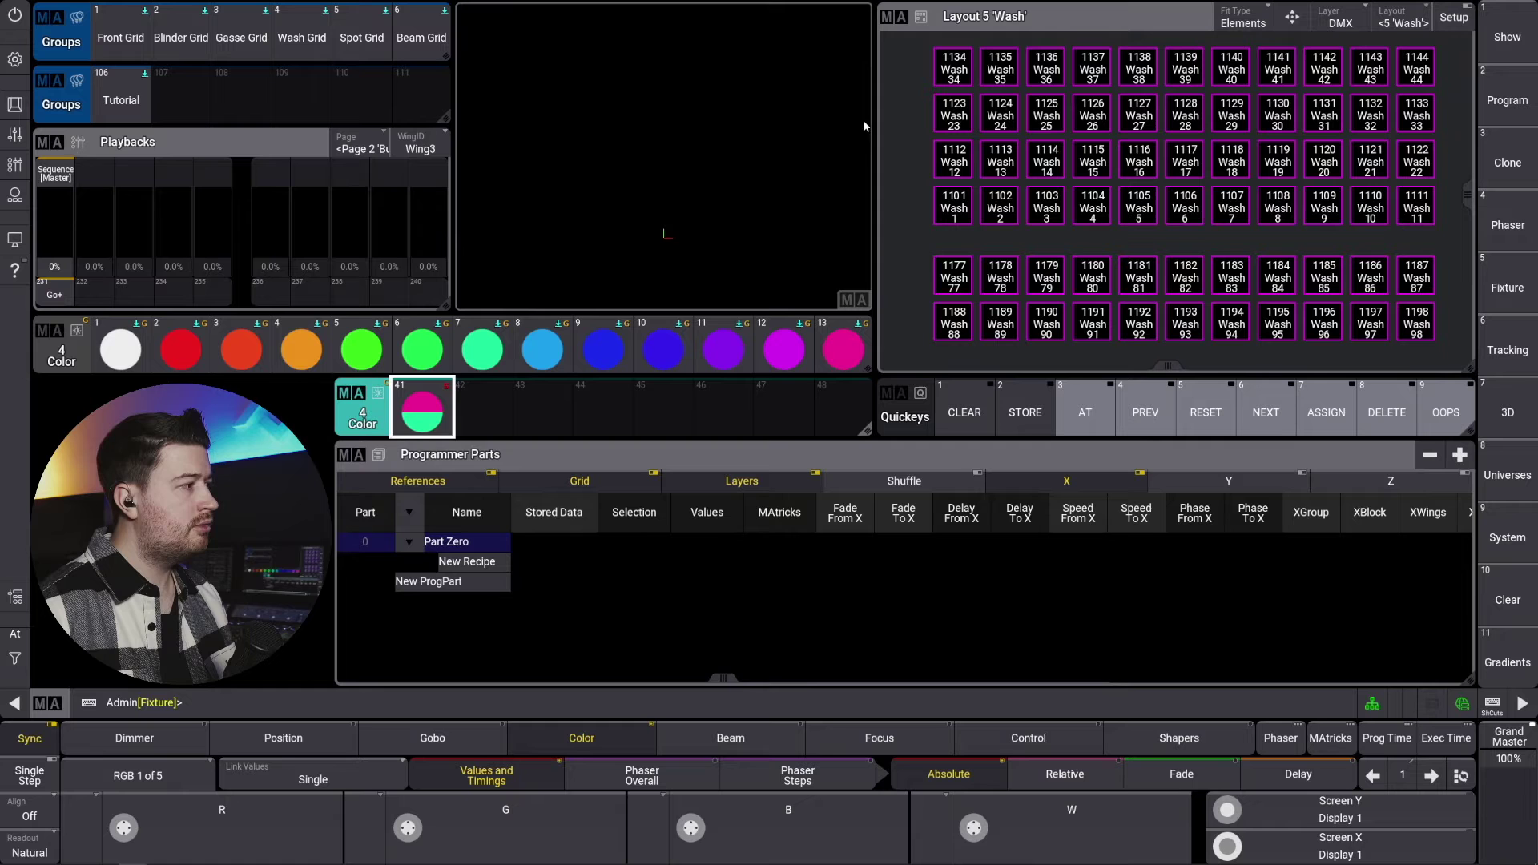
- Enable MAgic in the settings of color preset 41 and close its editor
drag(414, 405, 455, 375)
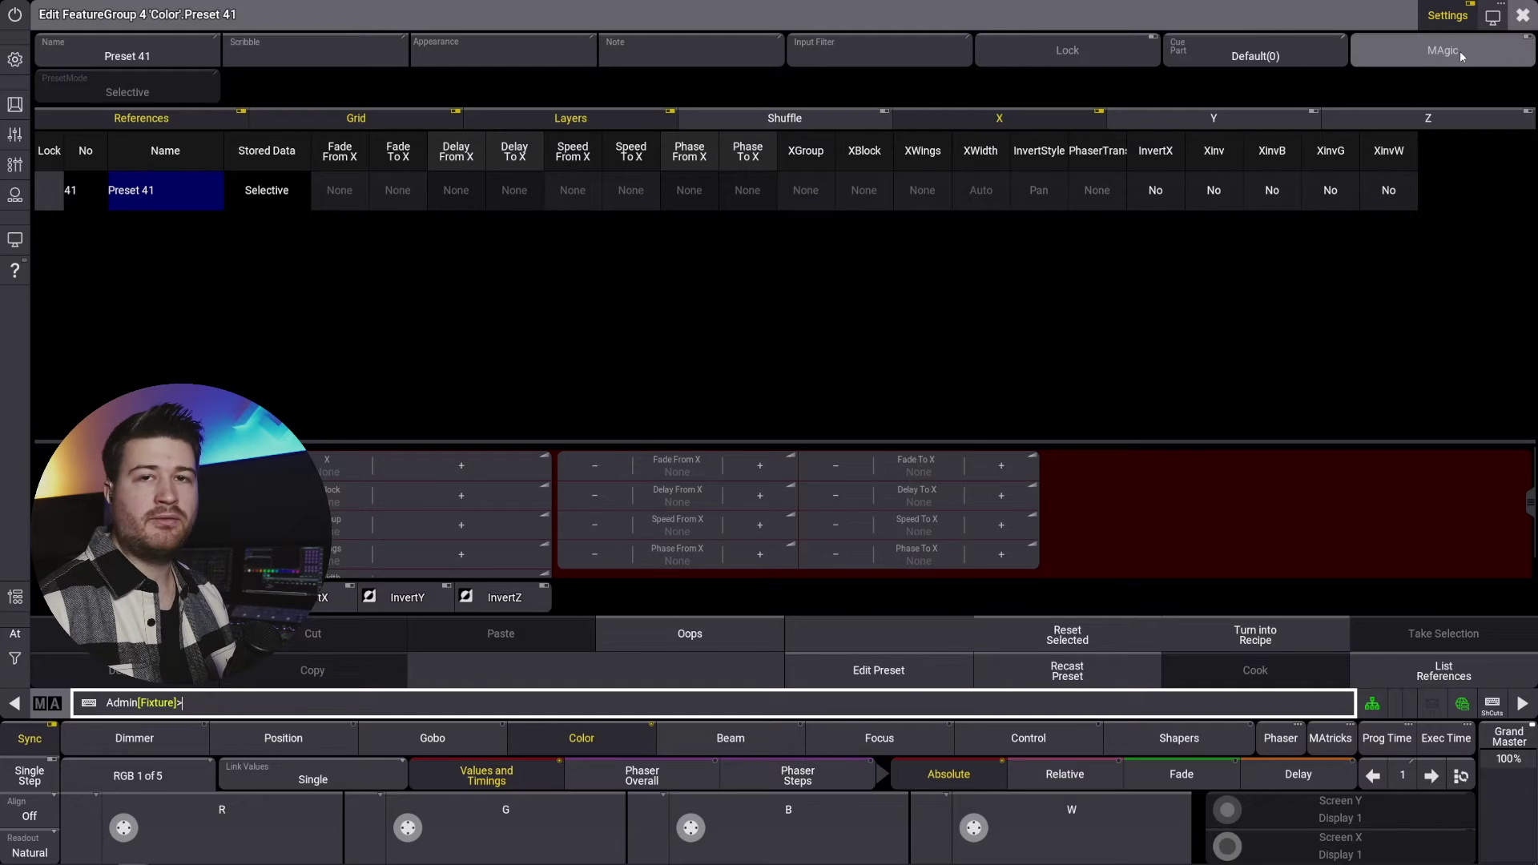
click(1521, 16)
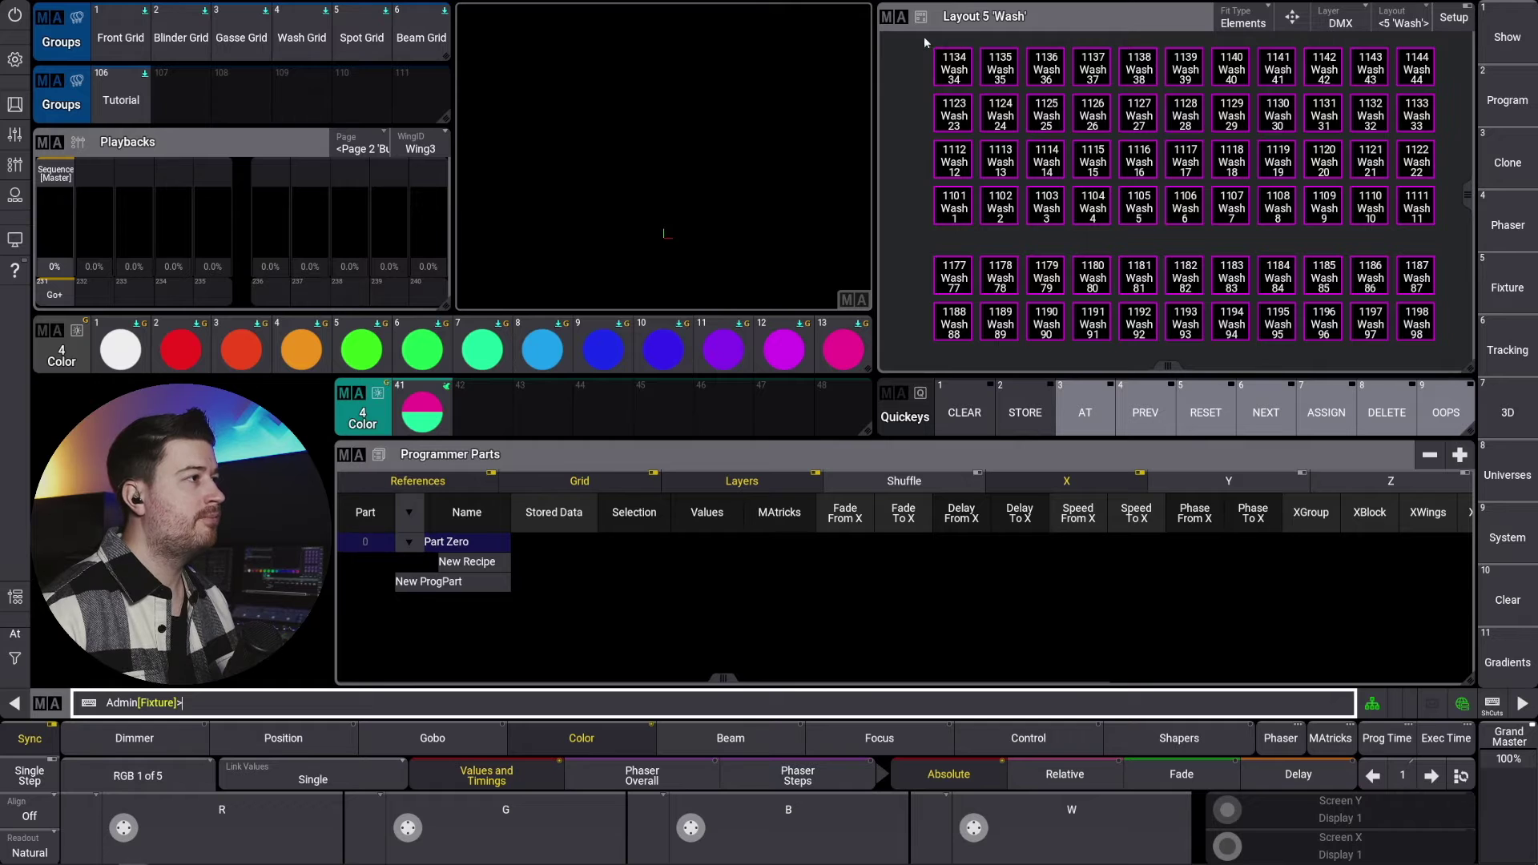
- Try color preset 41 on fixtures Wash 34 to 44 at full intensity, and clear the programmer
drag(925, 41, 1460, 92)
click(1100, 412)
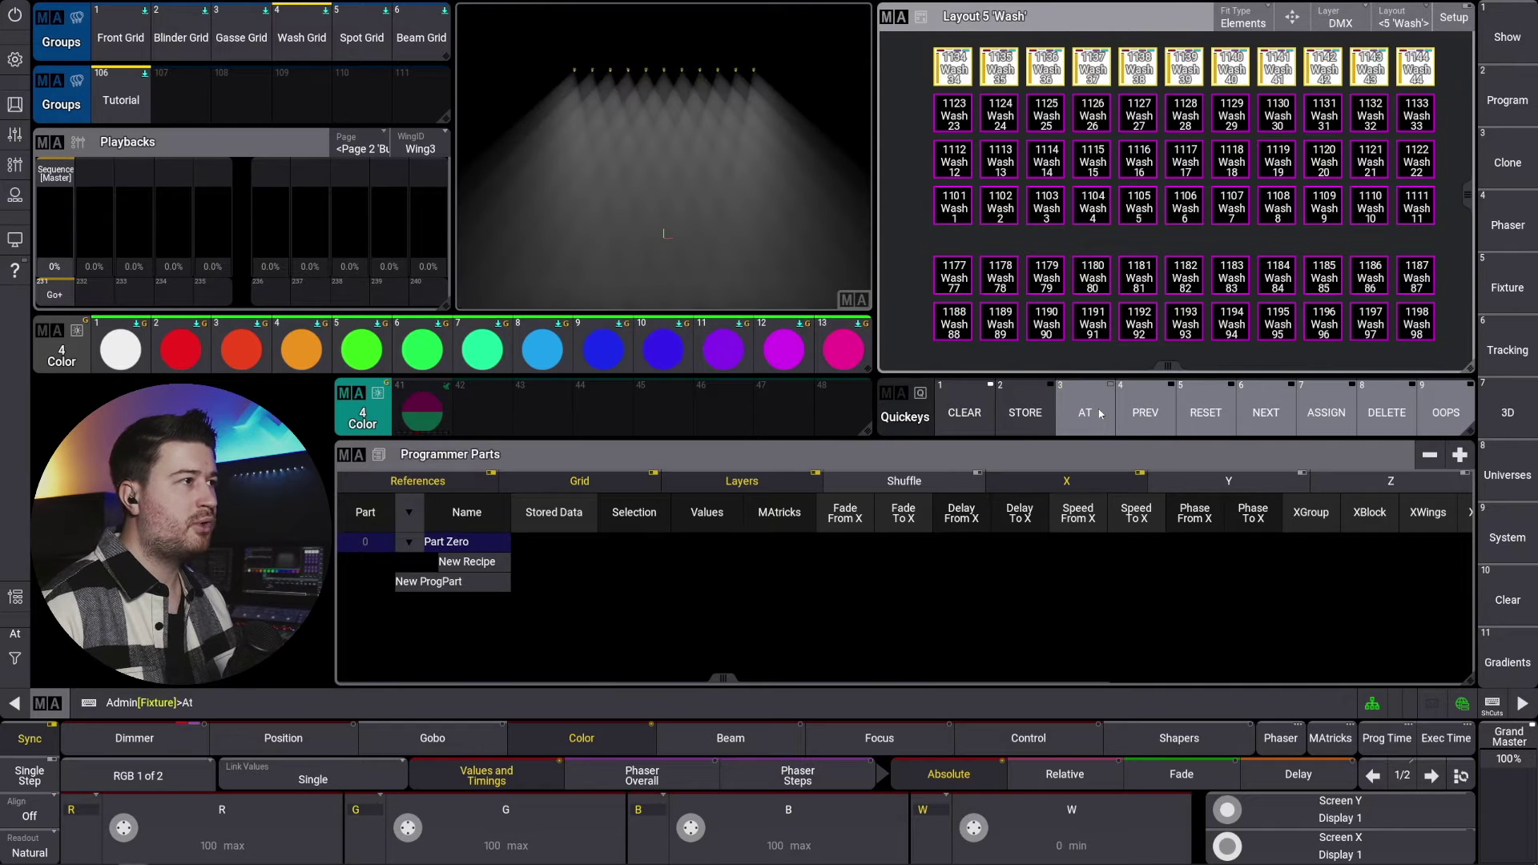
click(420, 415)
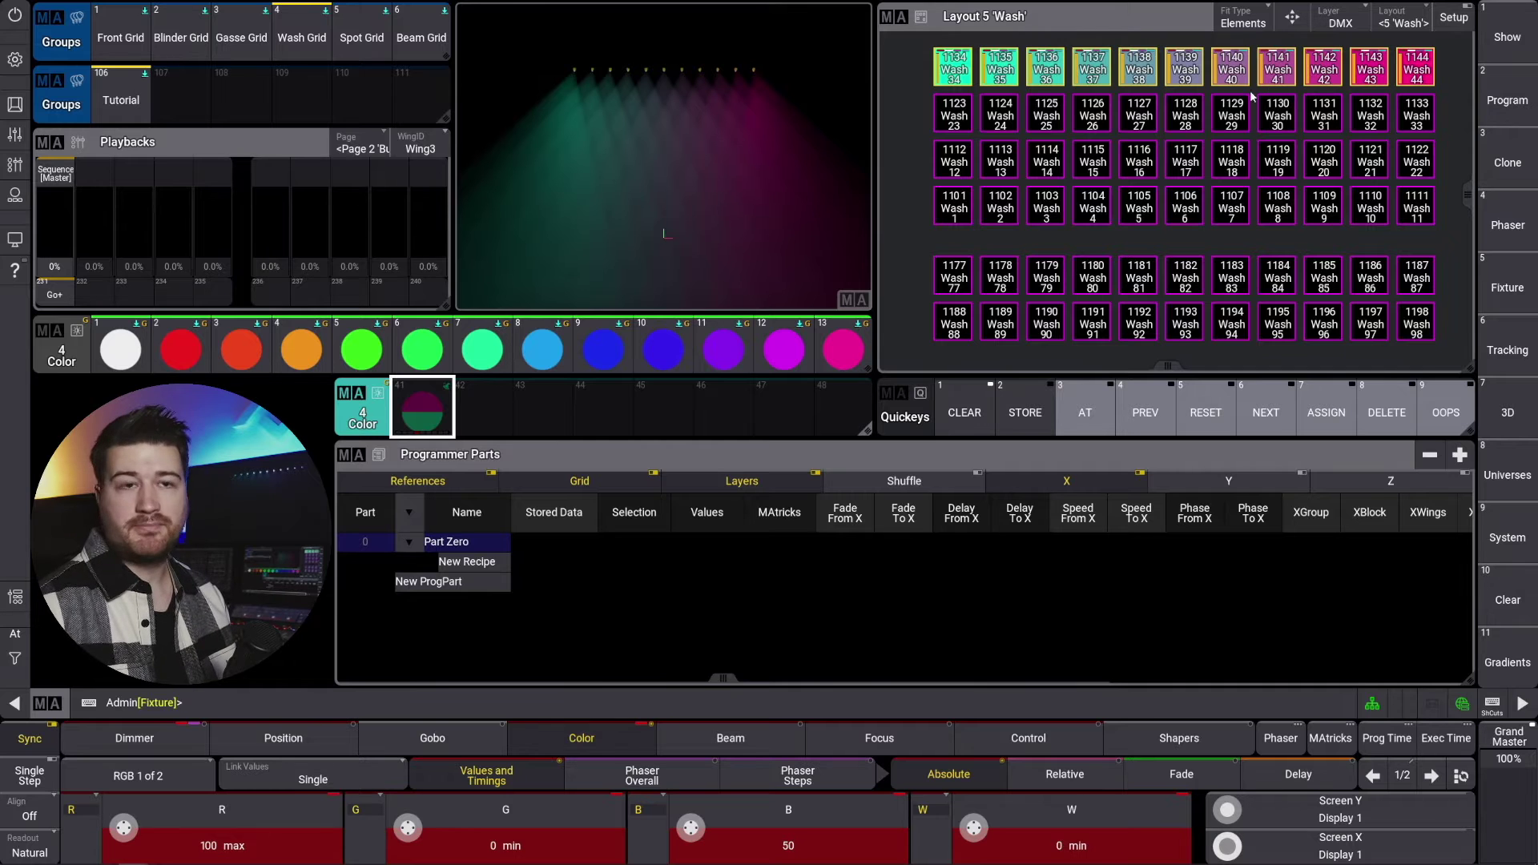
key(Escape)
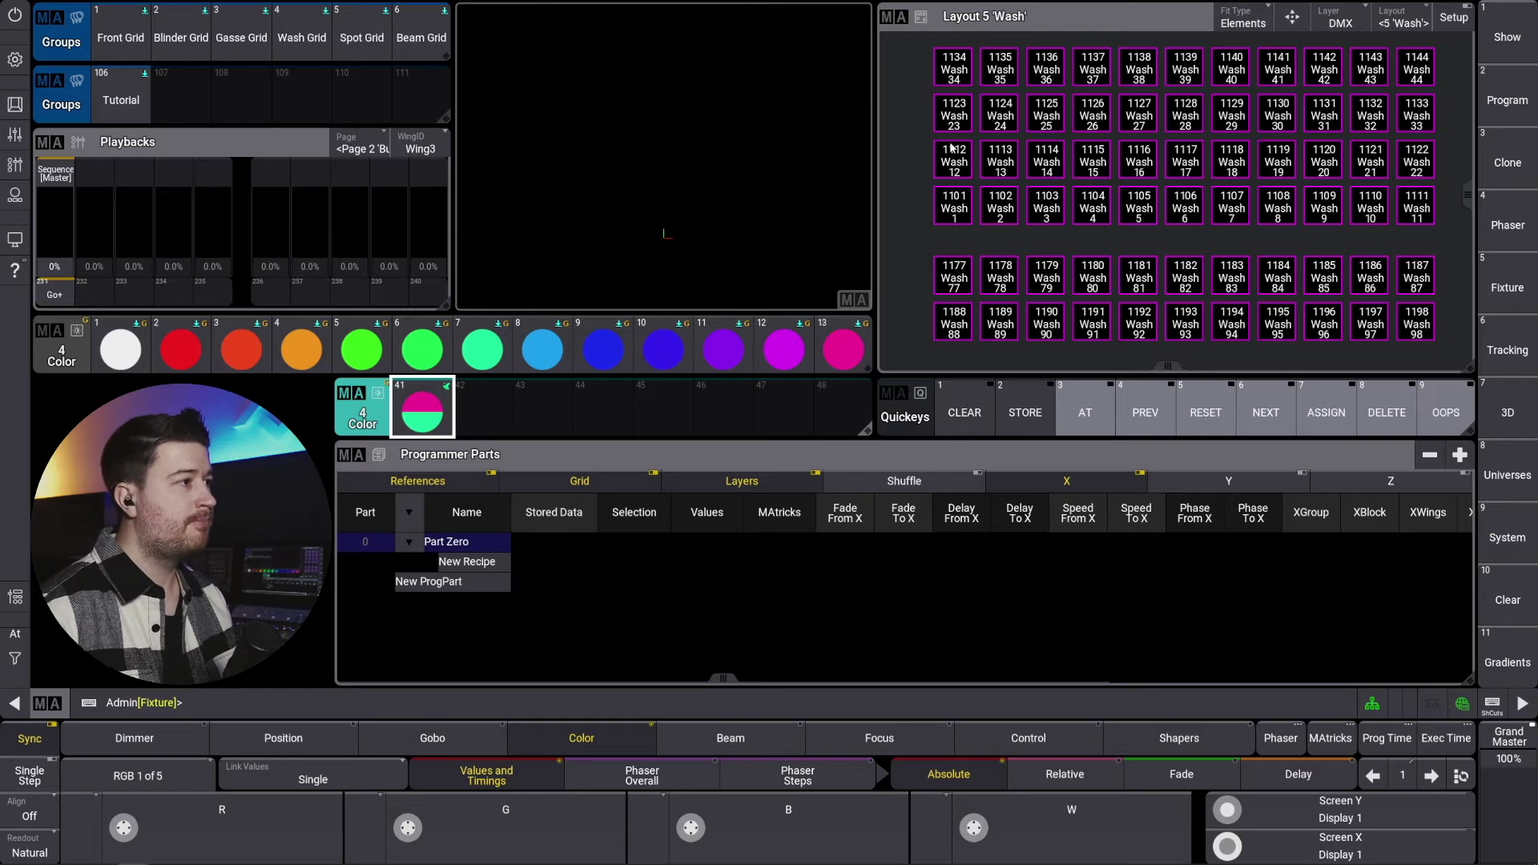
- Set Wash 12 to 14 to full and color them individually with presets 3, 12 and 3
drag(923, 138, 1074, 194)
key(f)
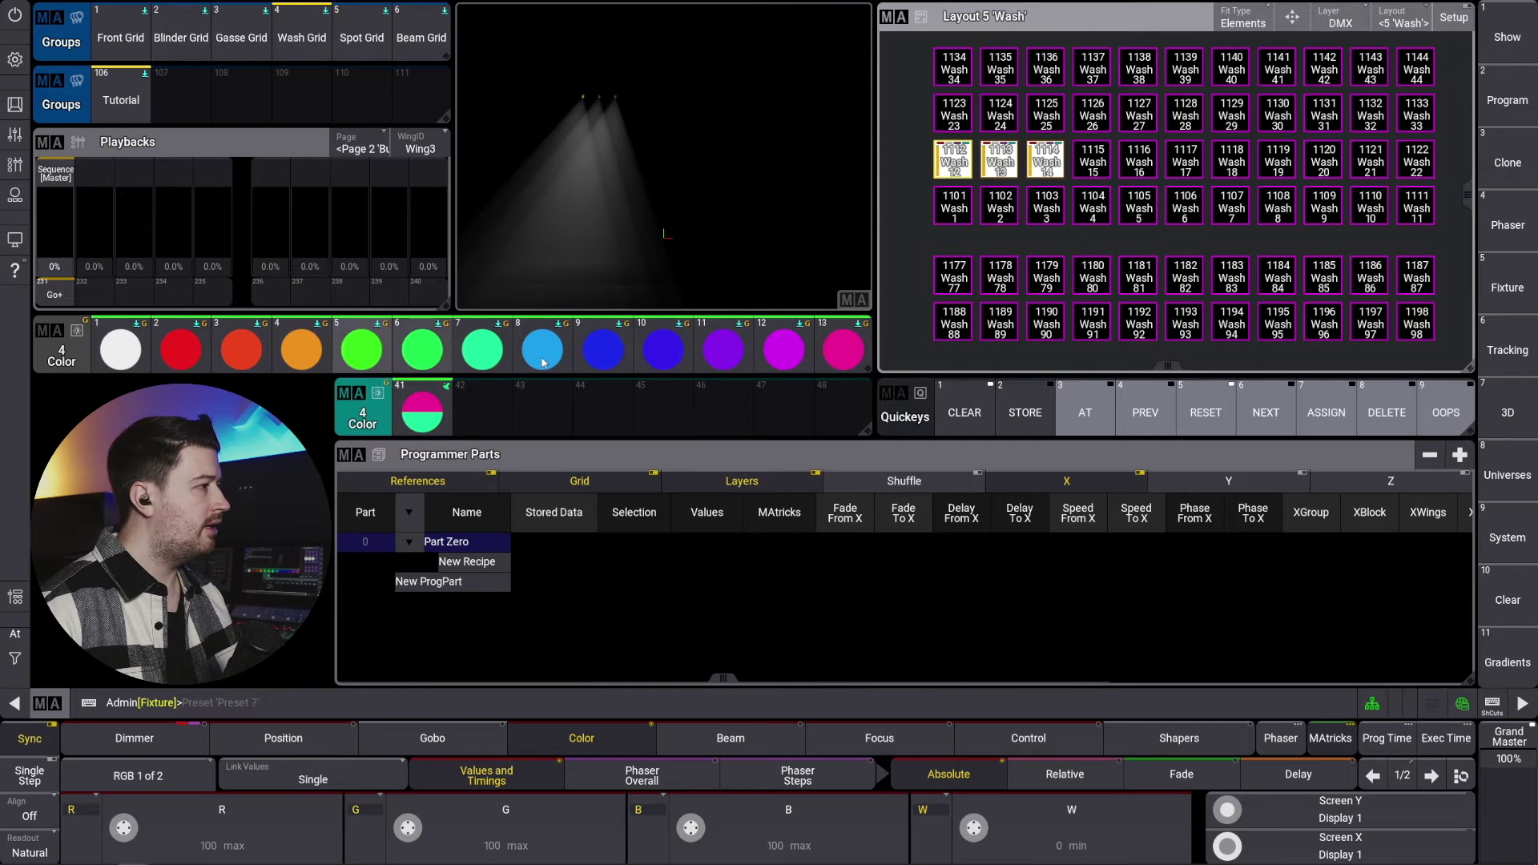
click(251, 350)
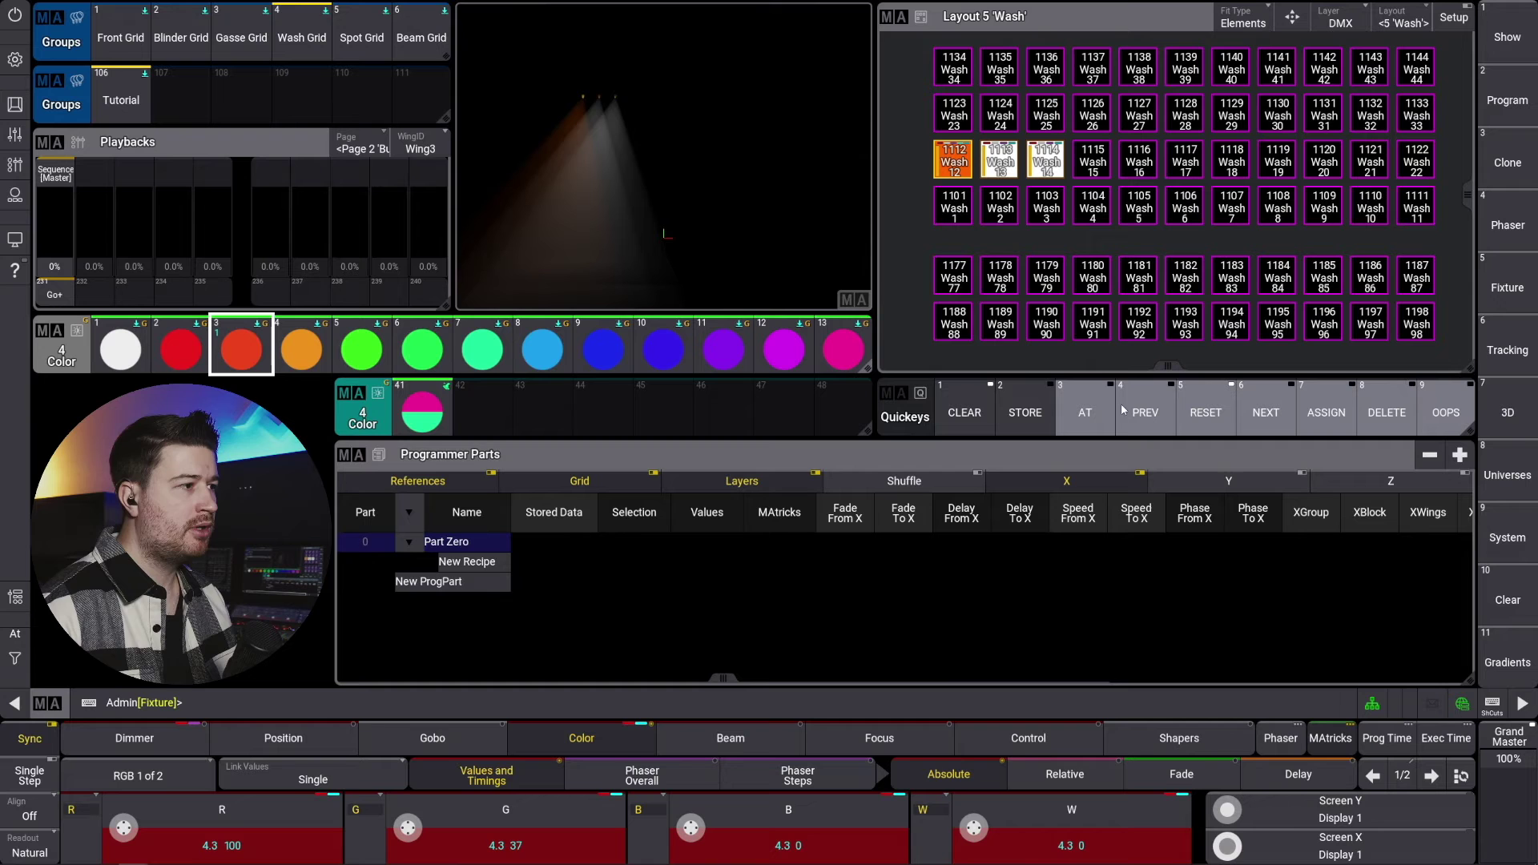
click(1265, 410)
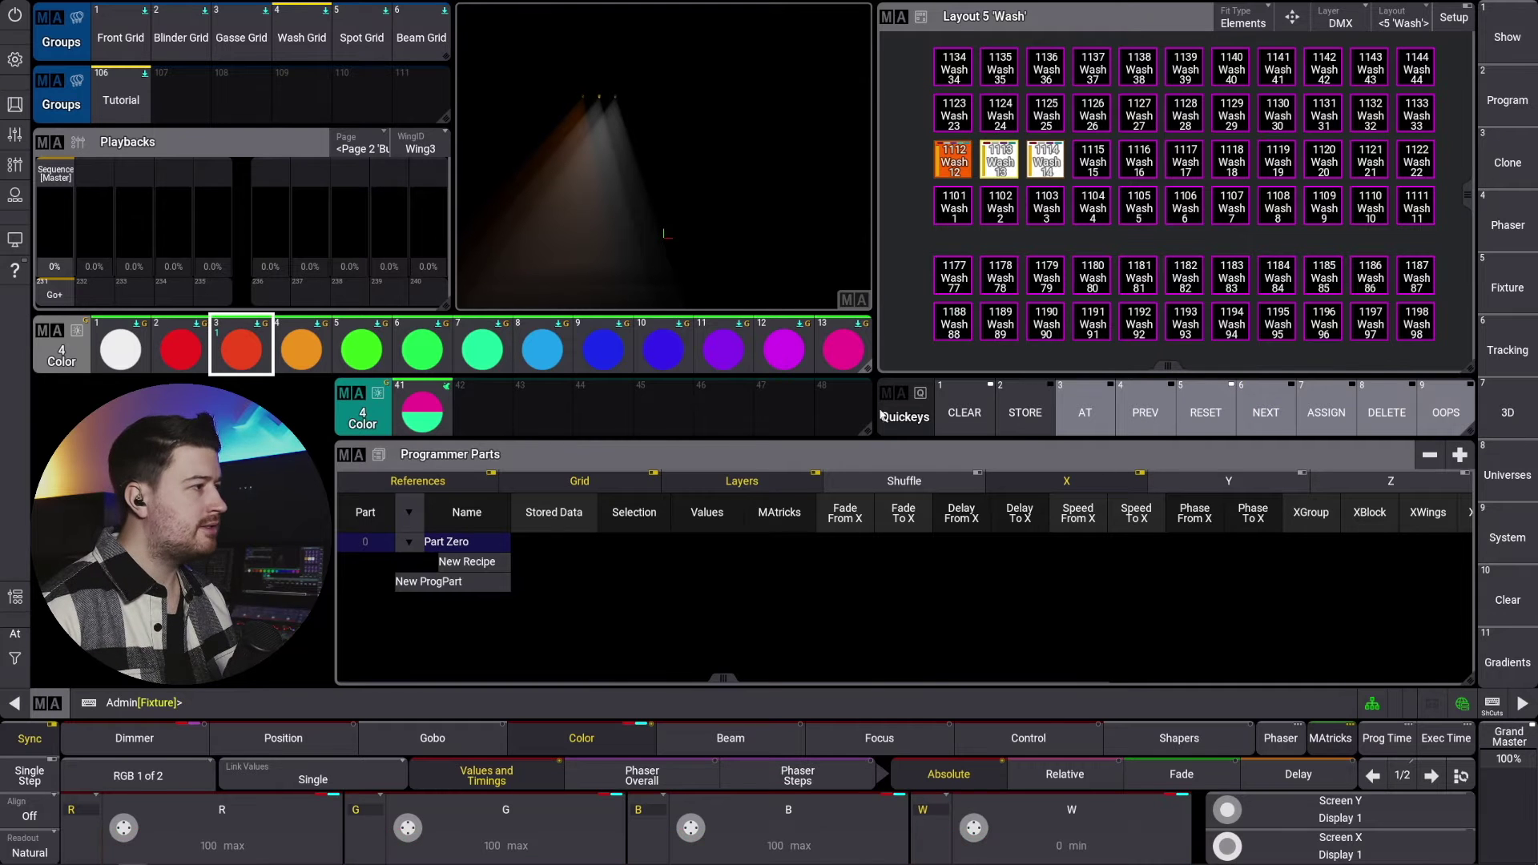
click(786, 368)
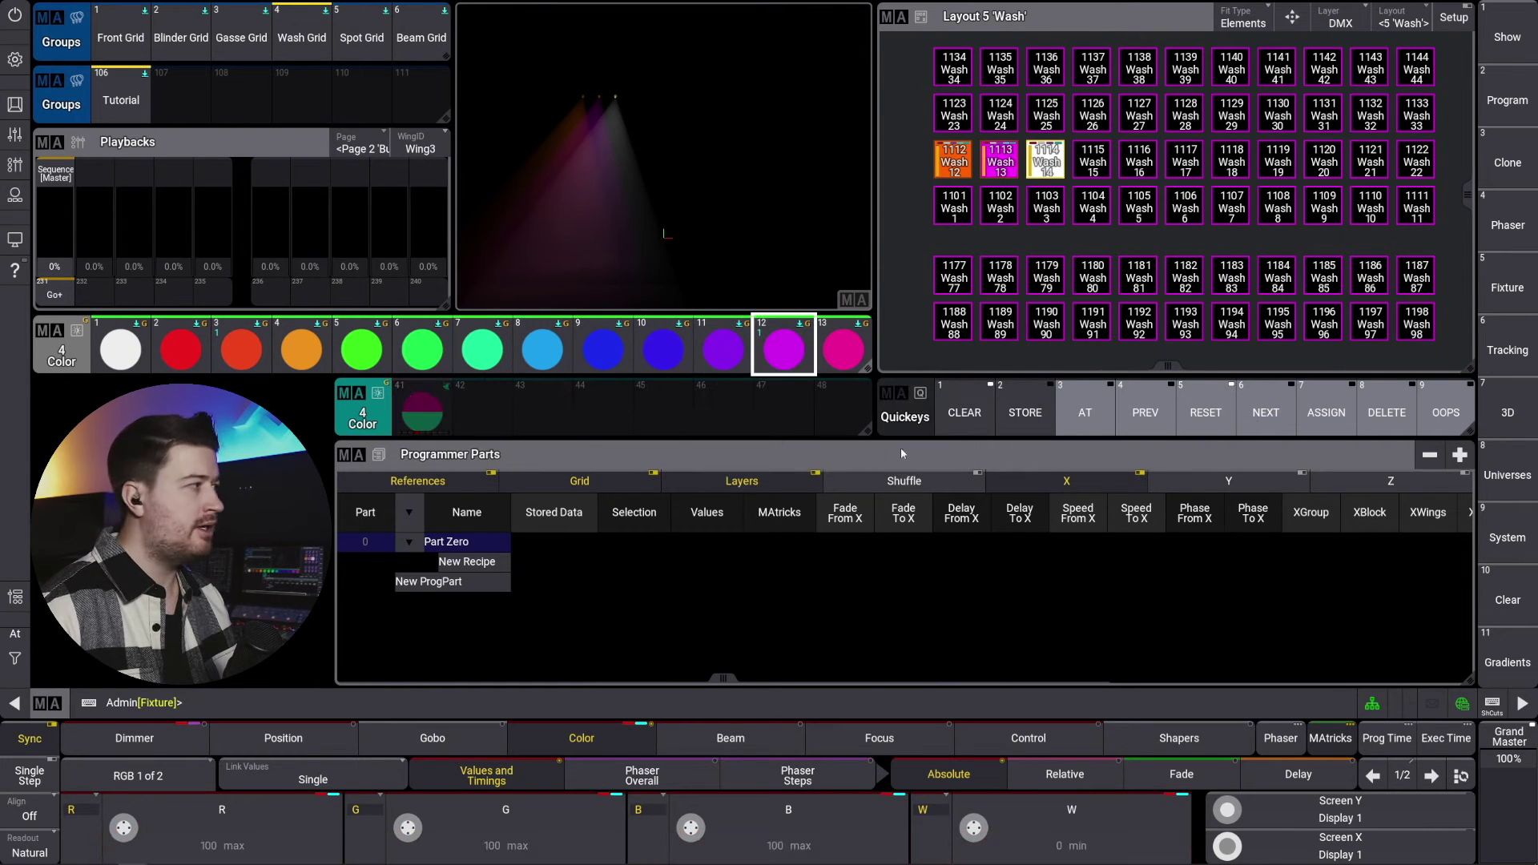
click(241, 350)
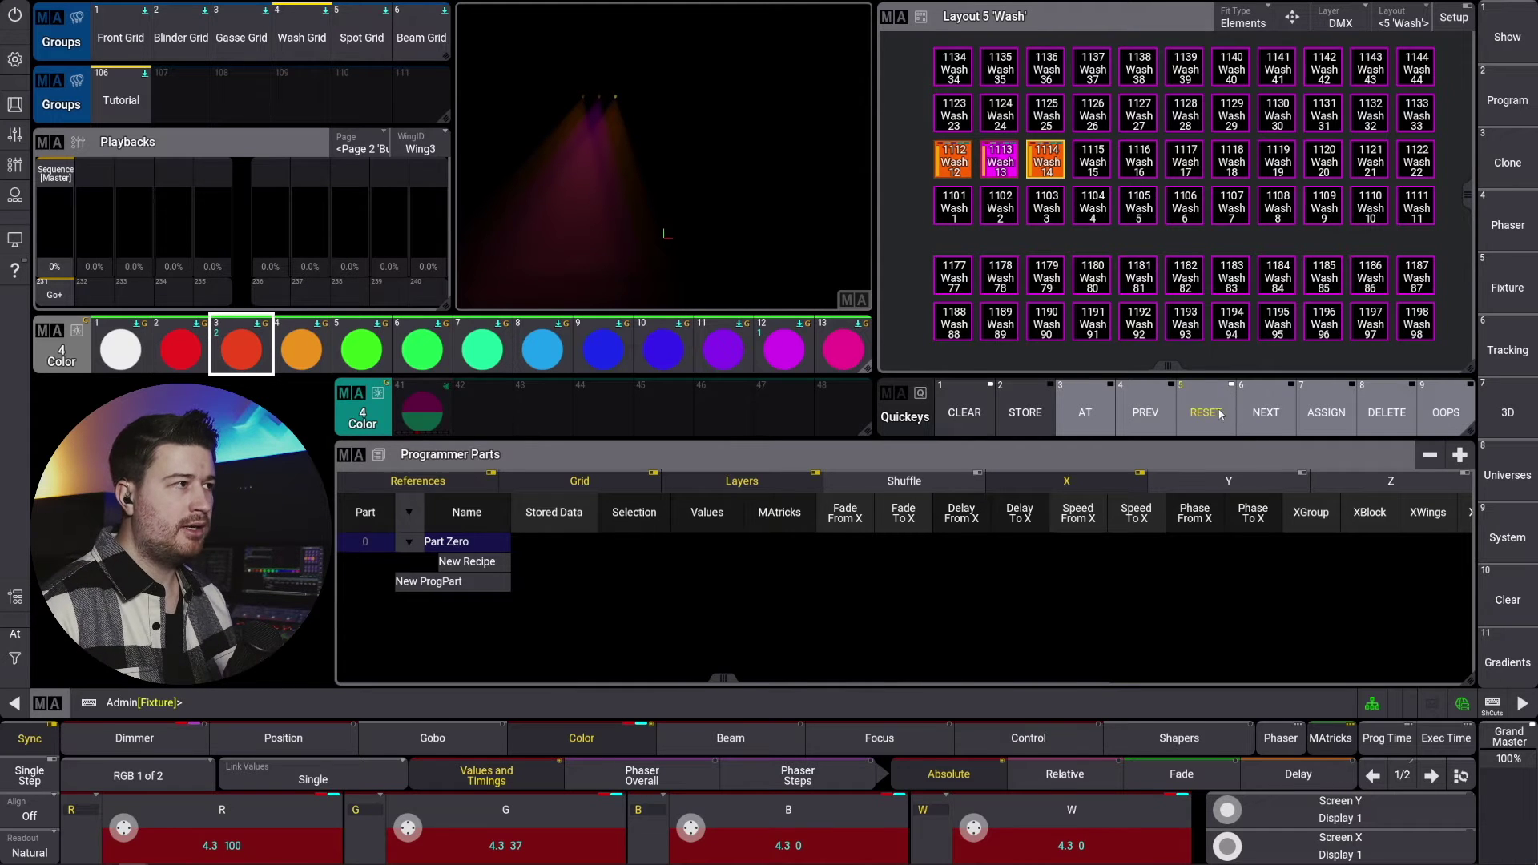
- Store the three colors as color preset 42 with Embedded enabled and preset mode Selective, and clear the programmer
click(1022, 425)
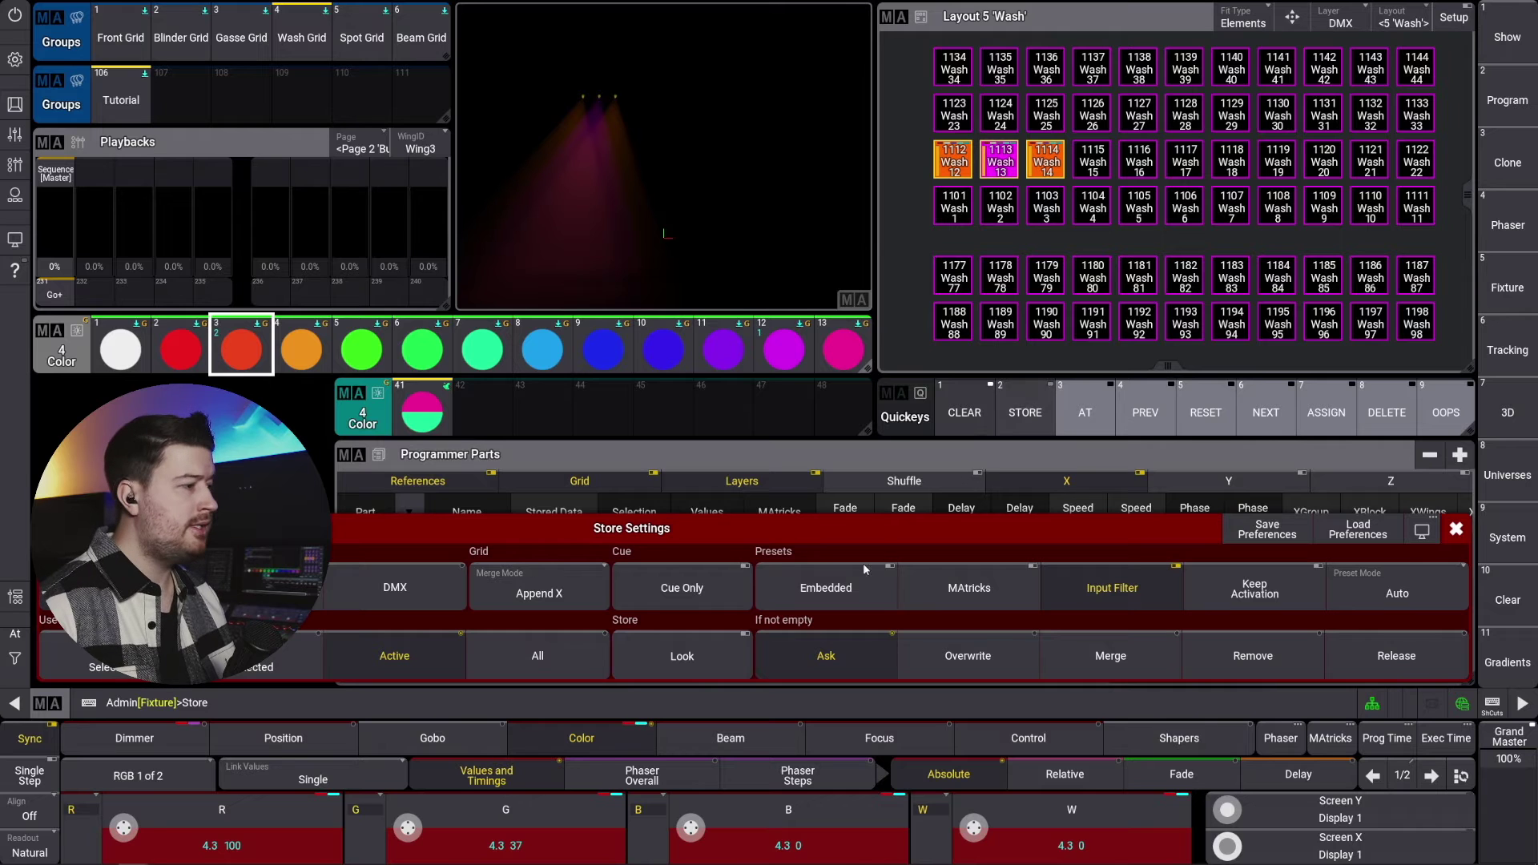
click(832, 589)
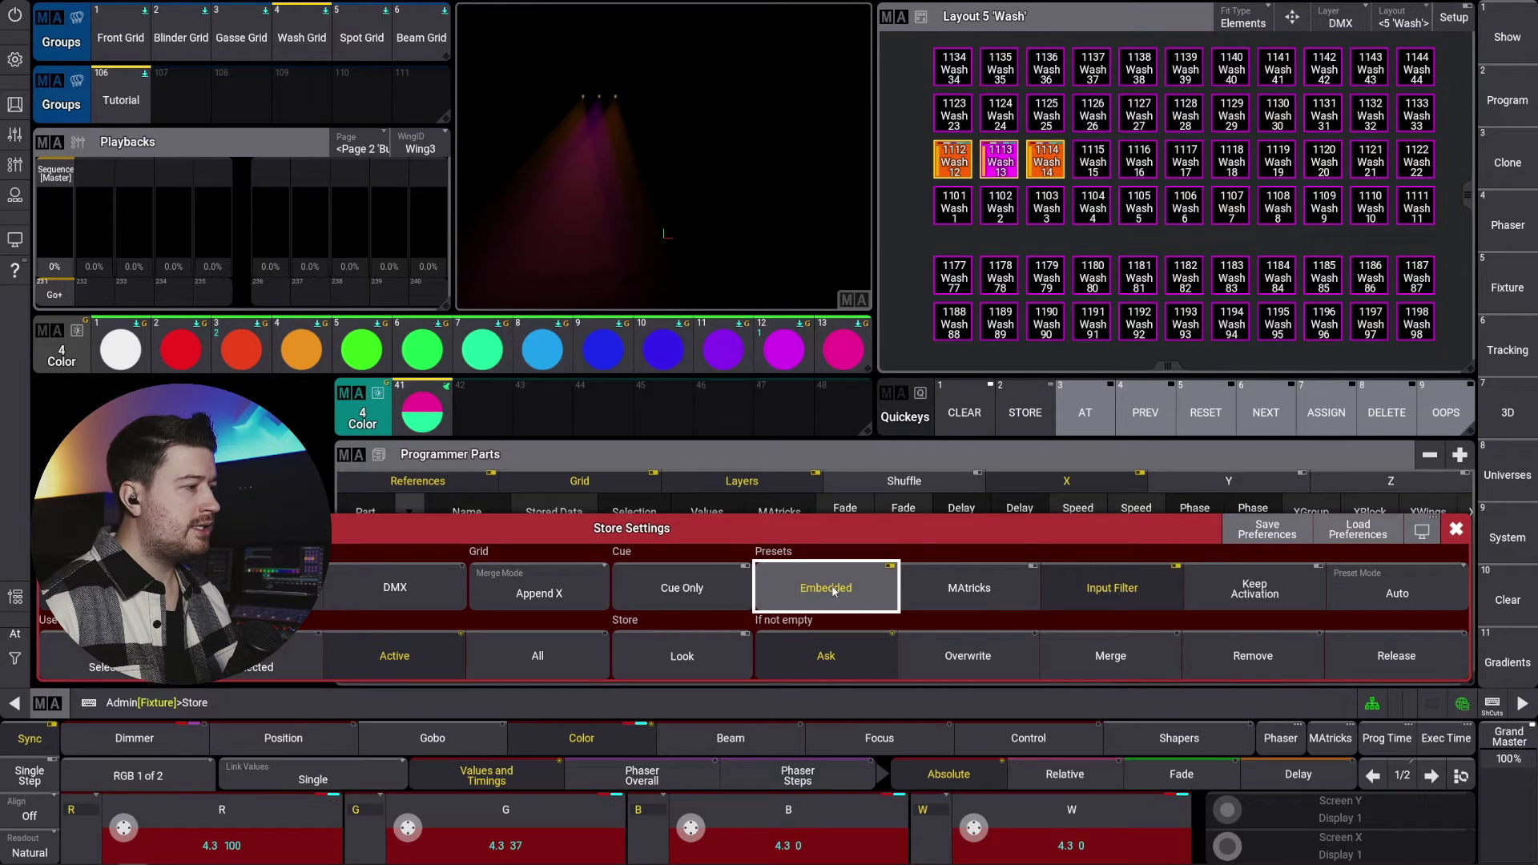
click(1416, 593)
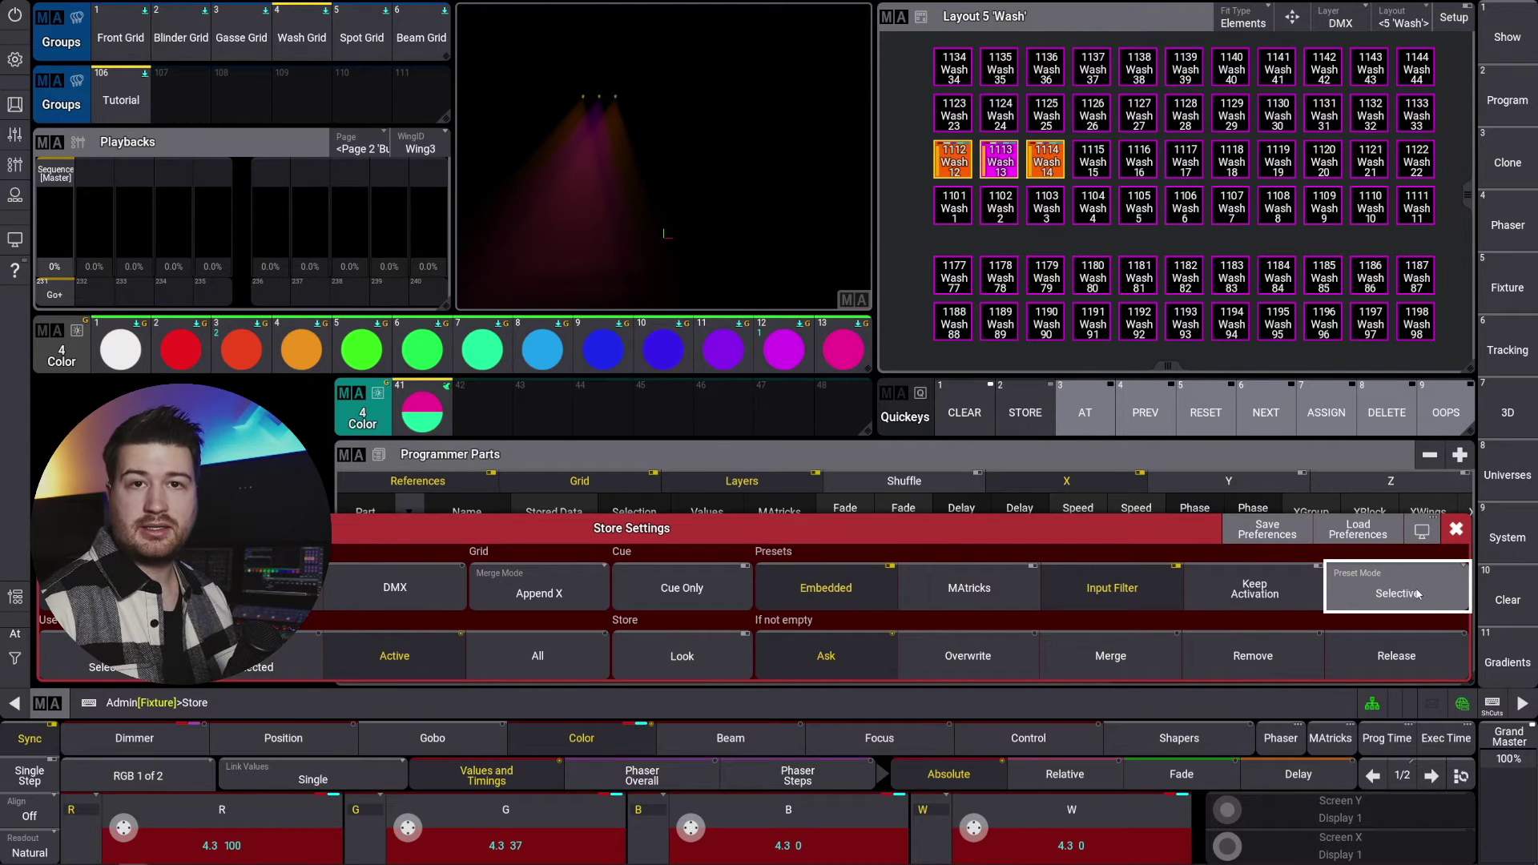
click(495, 412)
click(959, 414)
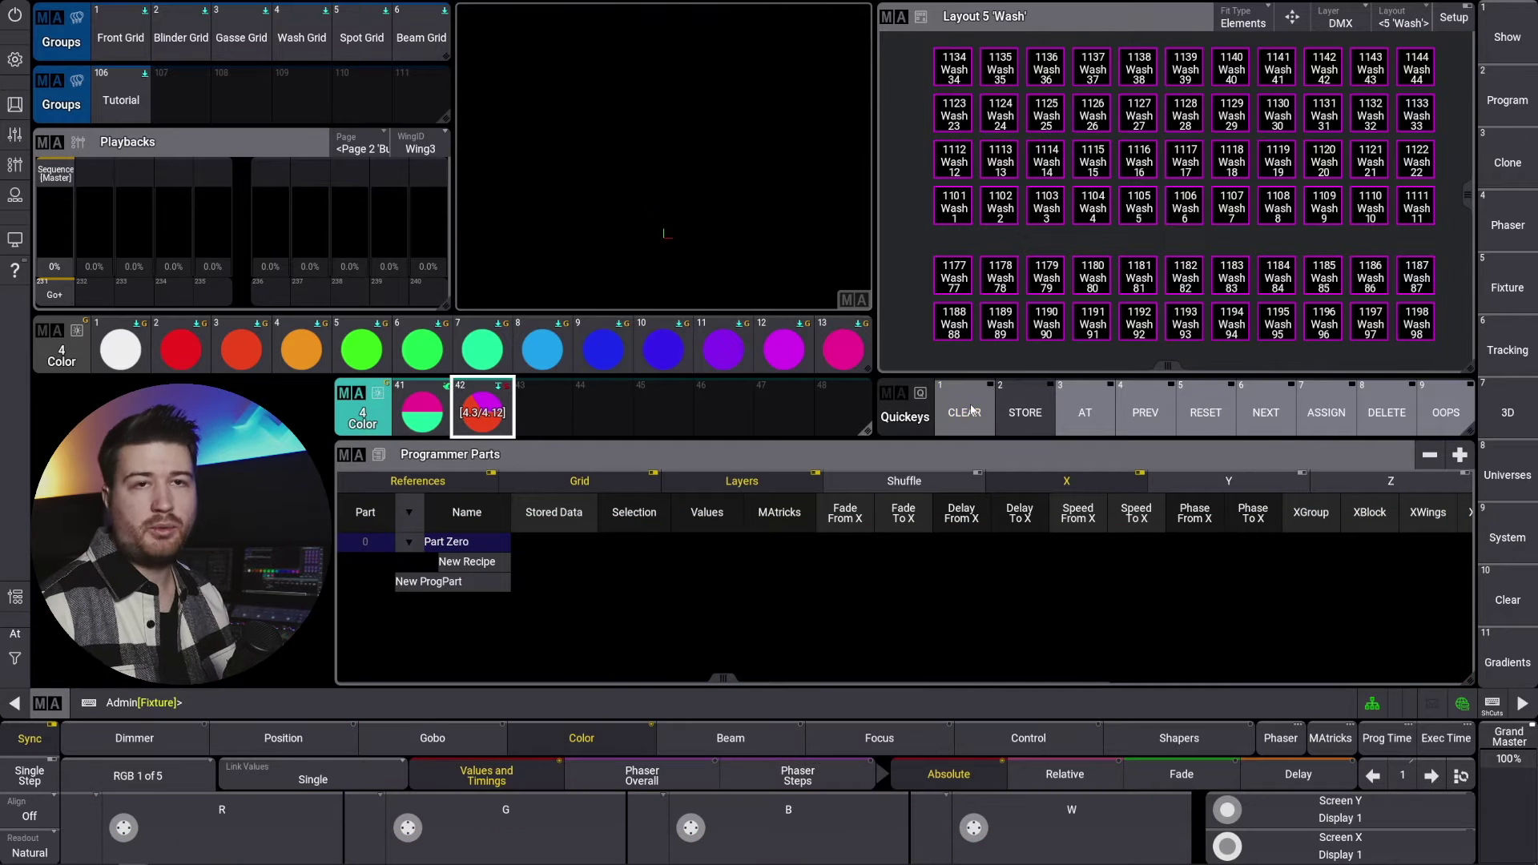
- Enable MAgic in the settings of color preset 42 and close its editor
drag(483, 413, 527, 389)
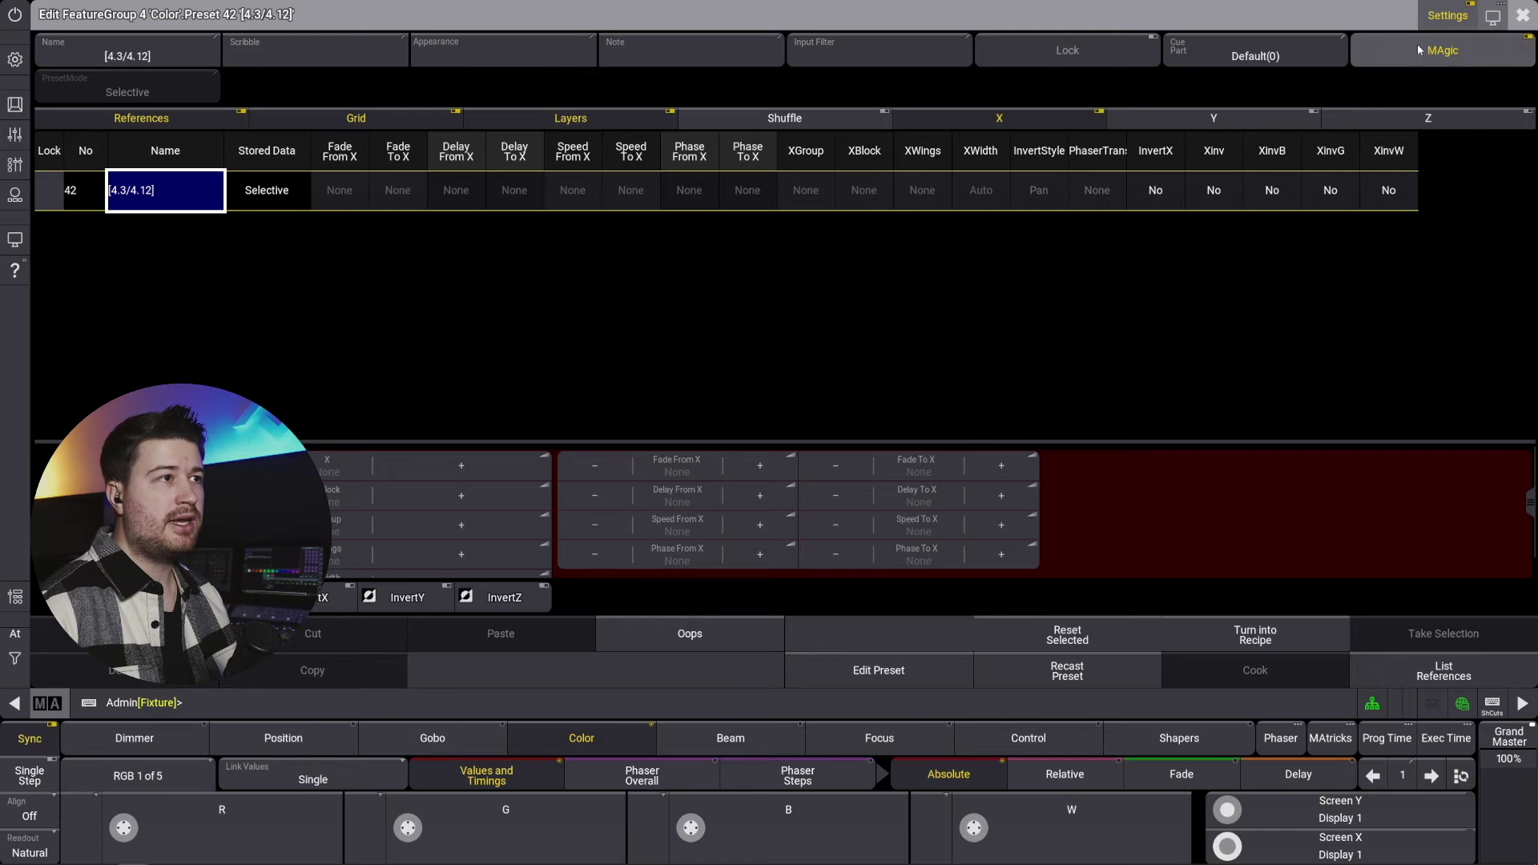
click(1523, 15)
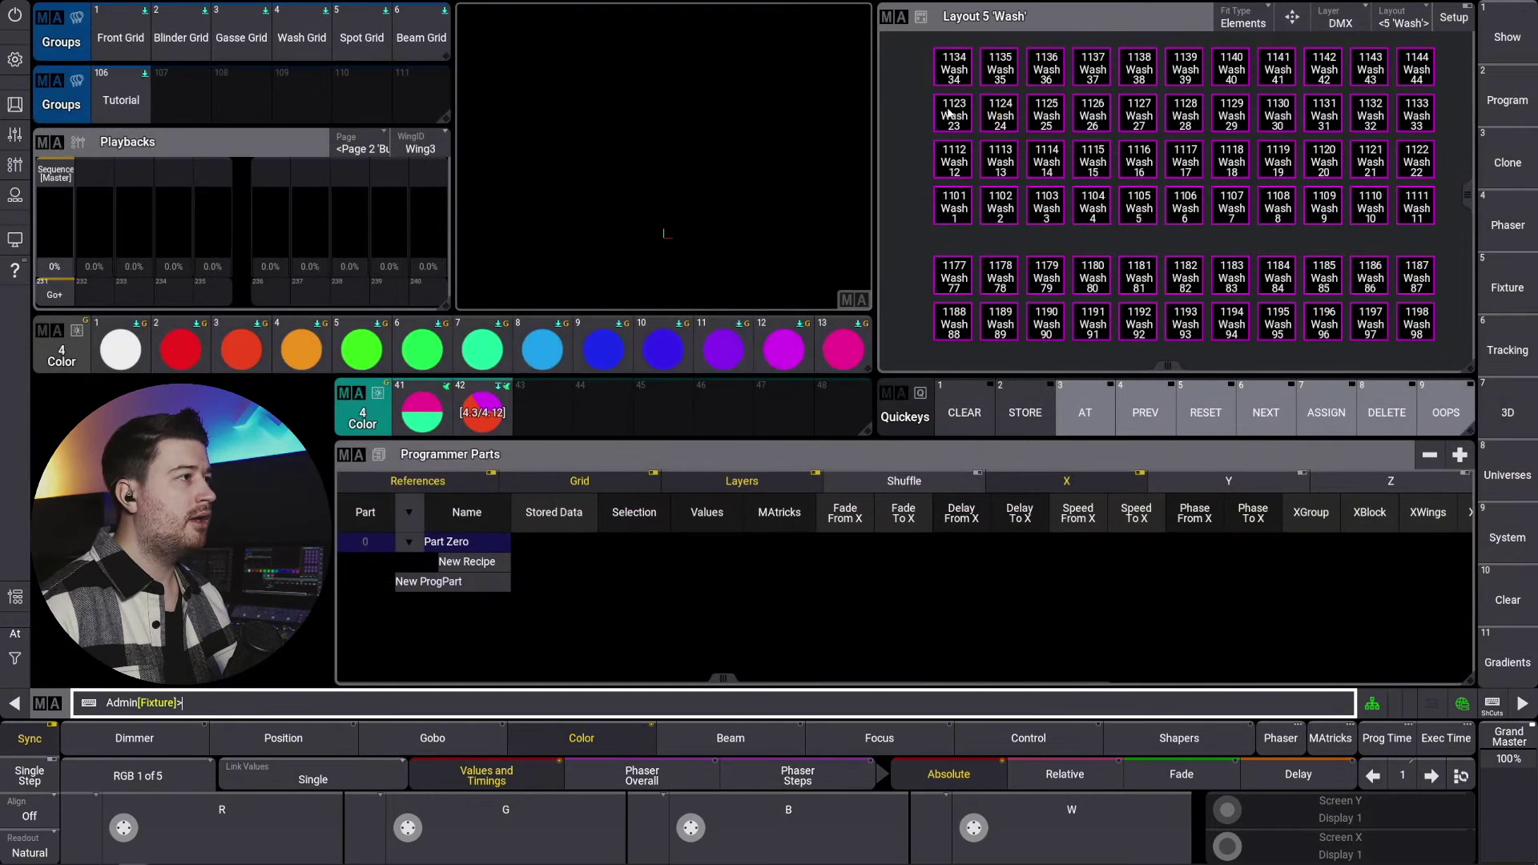
- Try color preset 42 on fixtures Wash 12 to 22 at full intensity, and clear the programmer
drag(923, 134, 1468, 195)
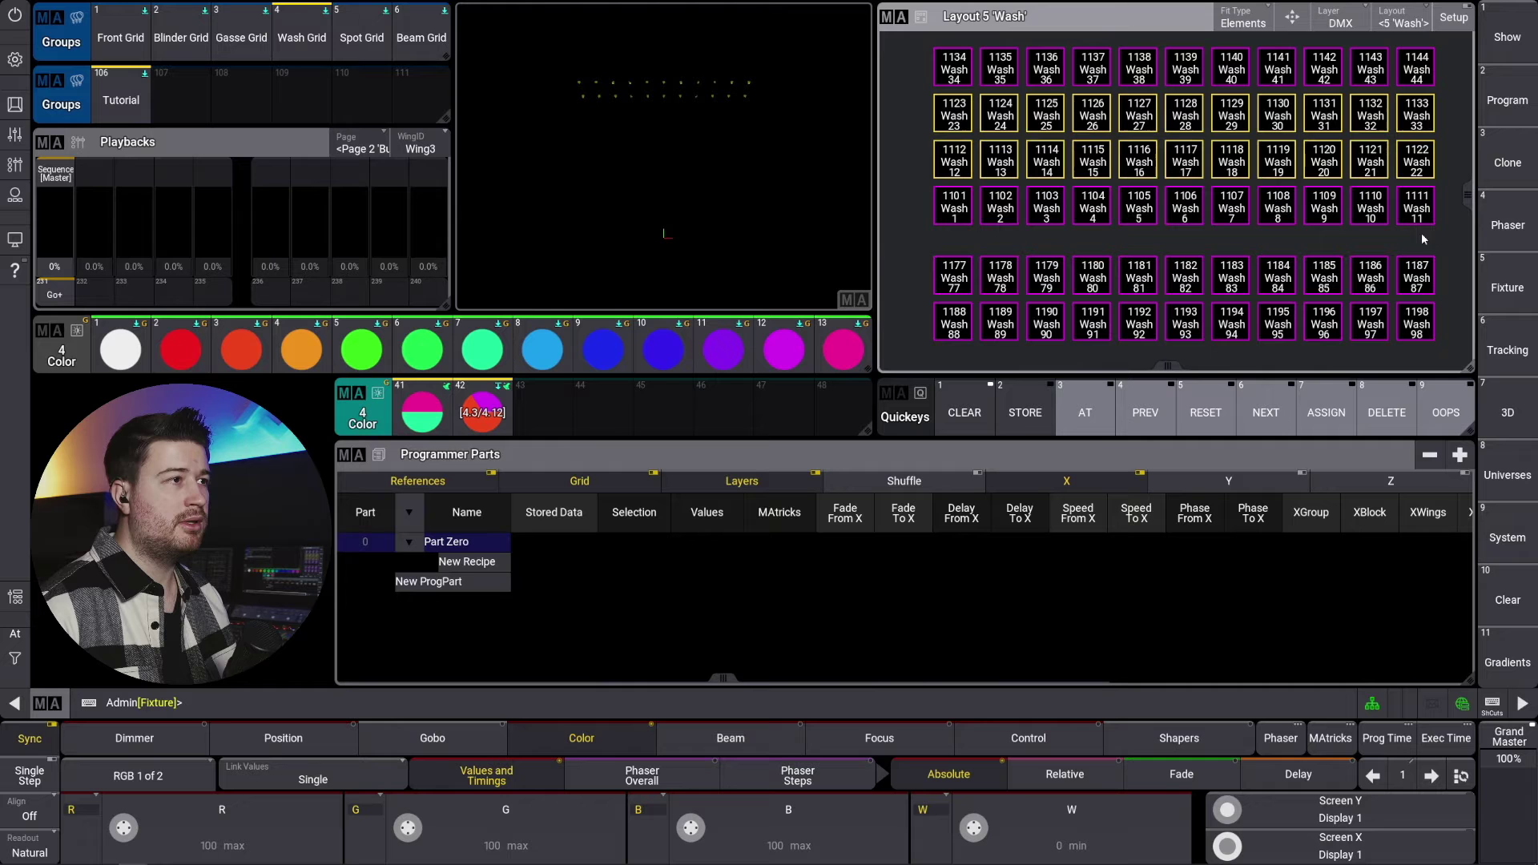
click(953, 396)
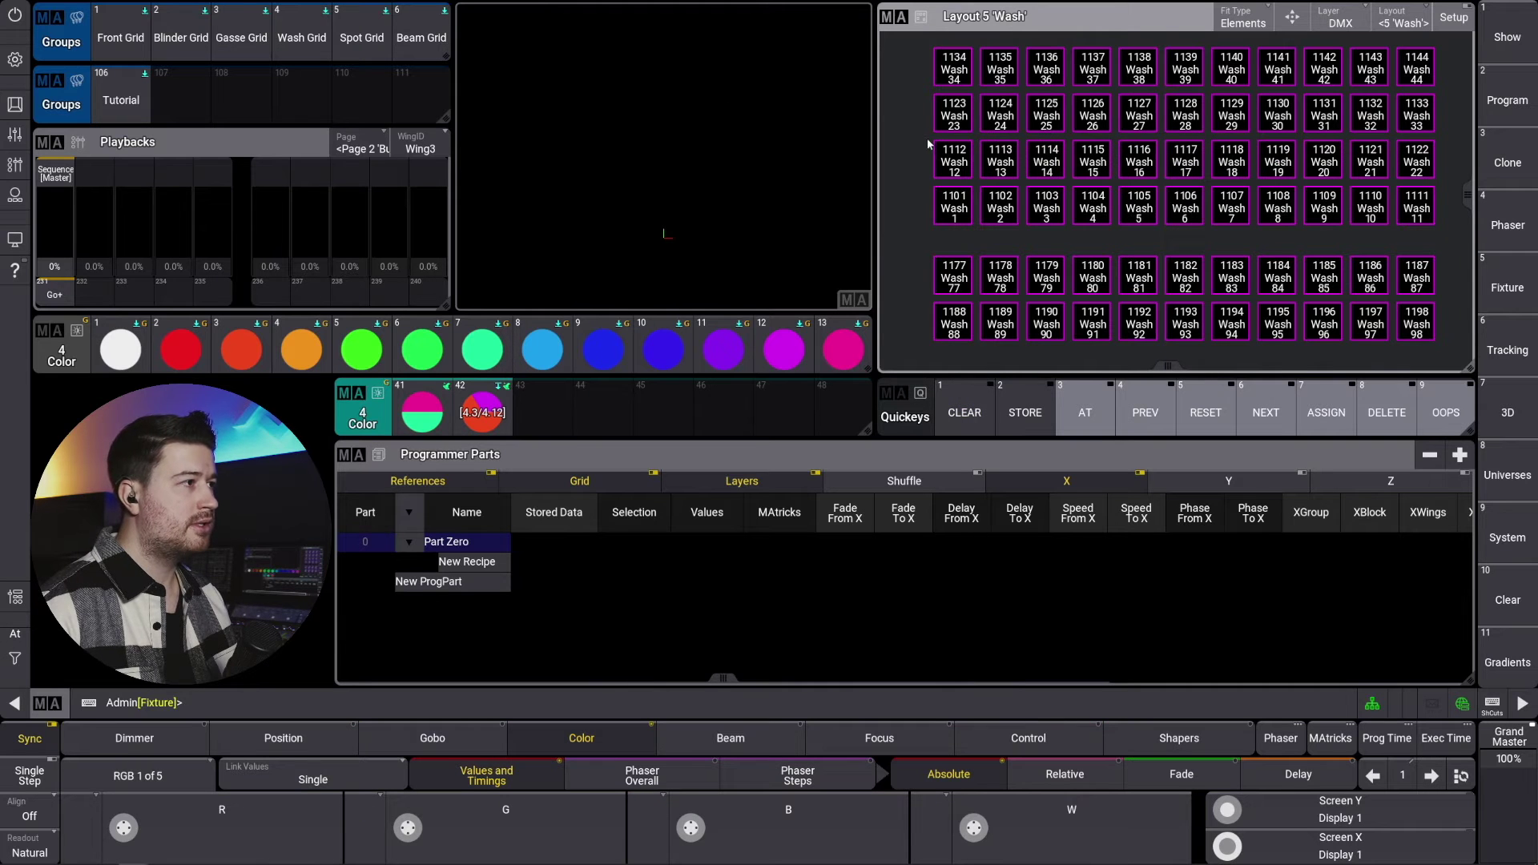
drag(926, 138, 1462, 170)
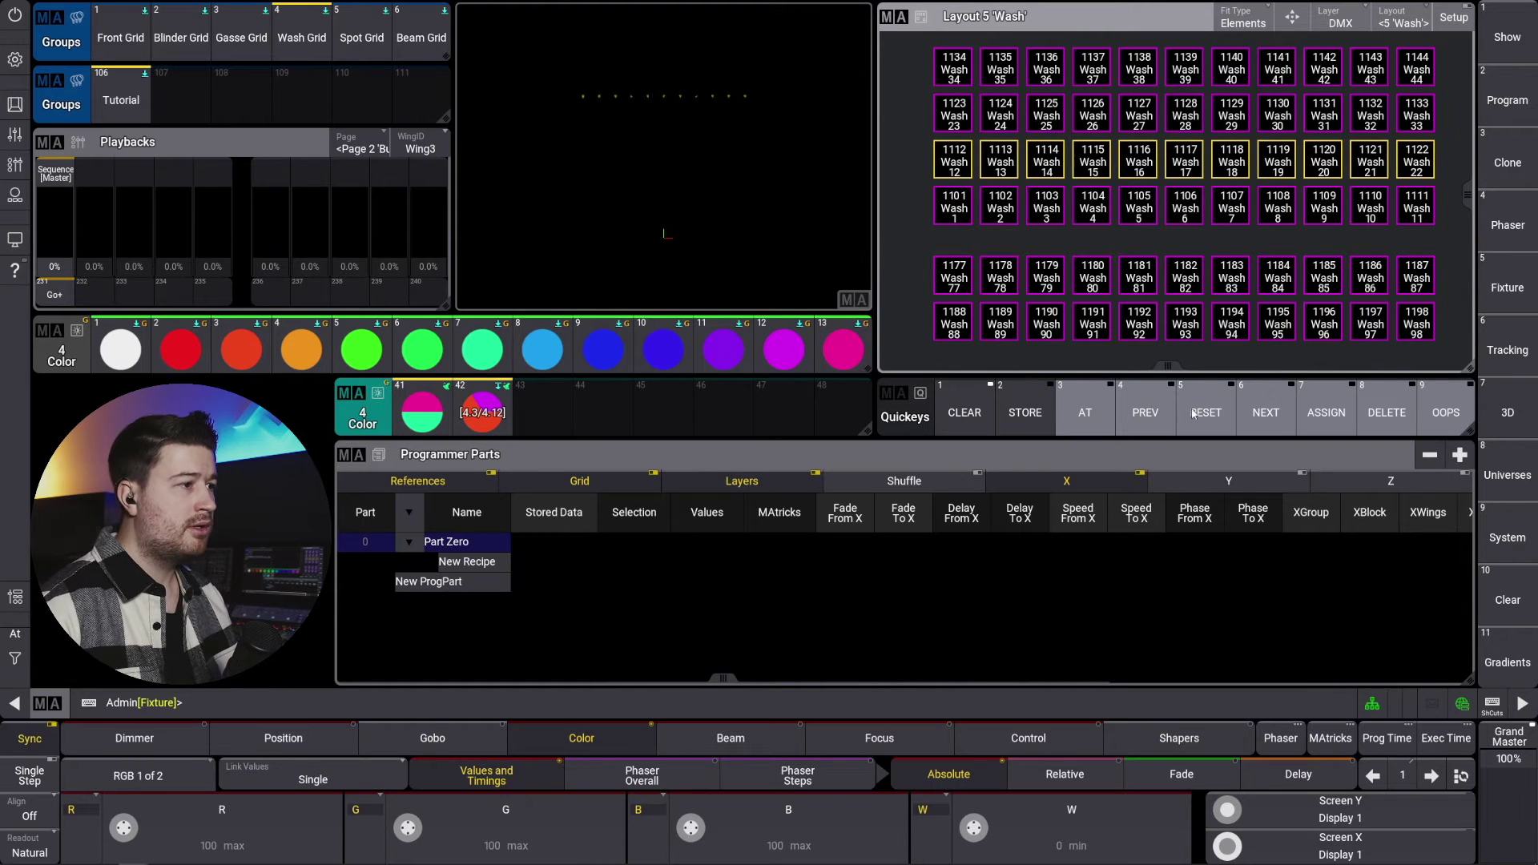
click(1092, 410)
click(482, 409)
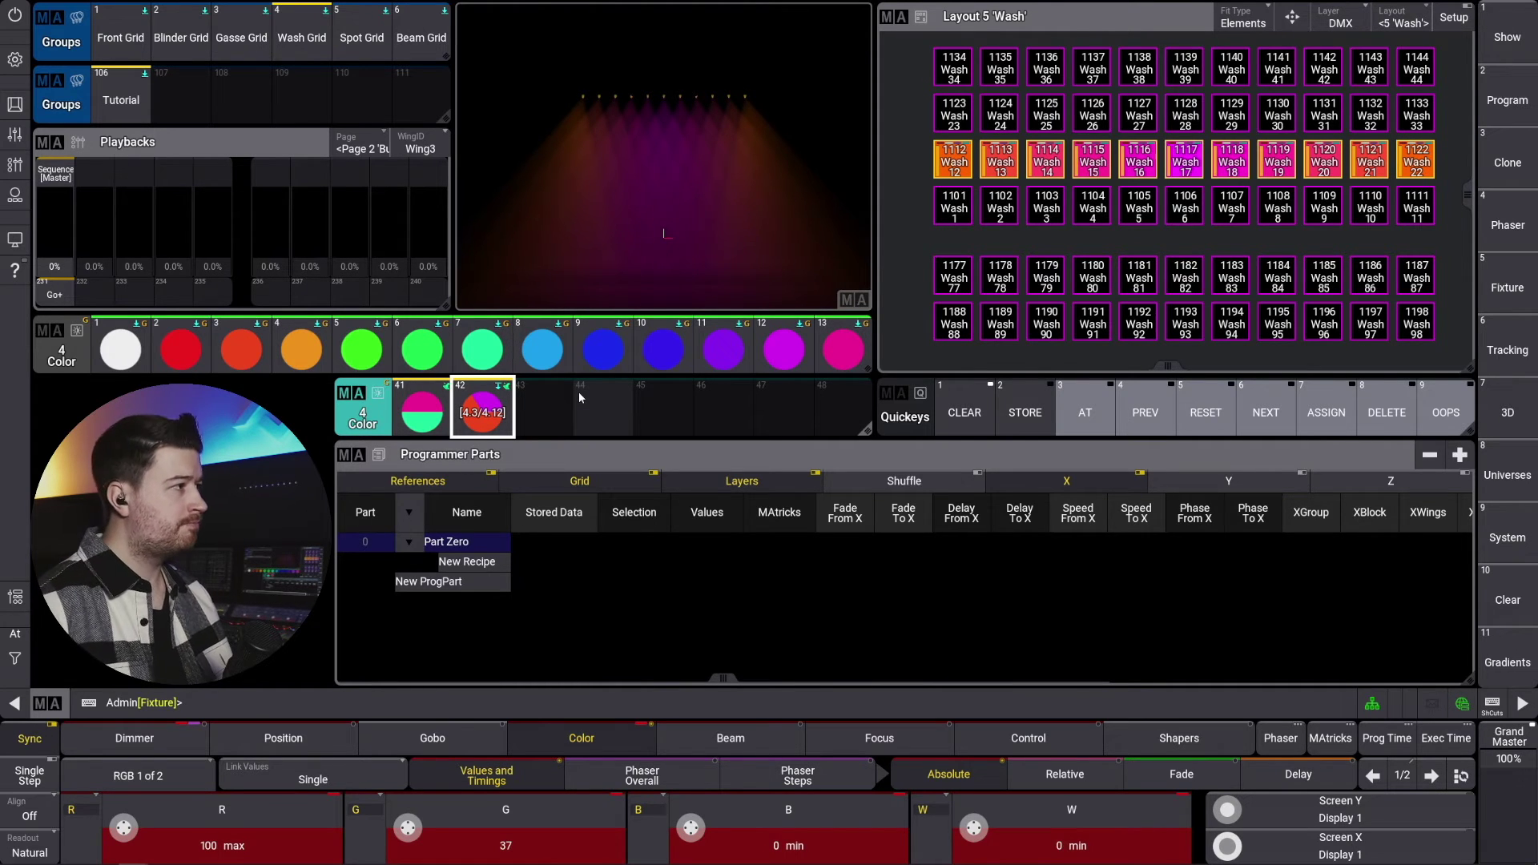
click(967, 417)
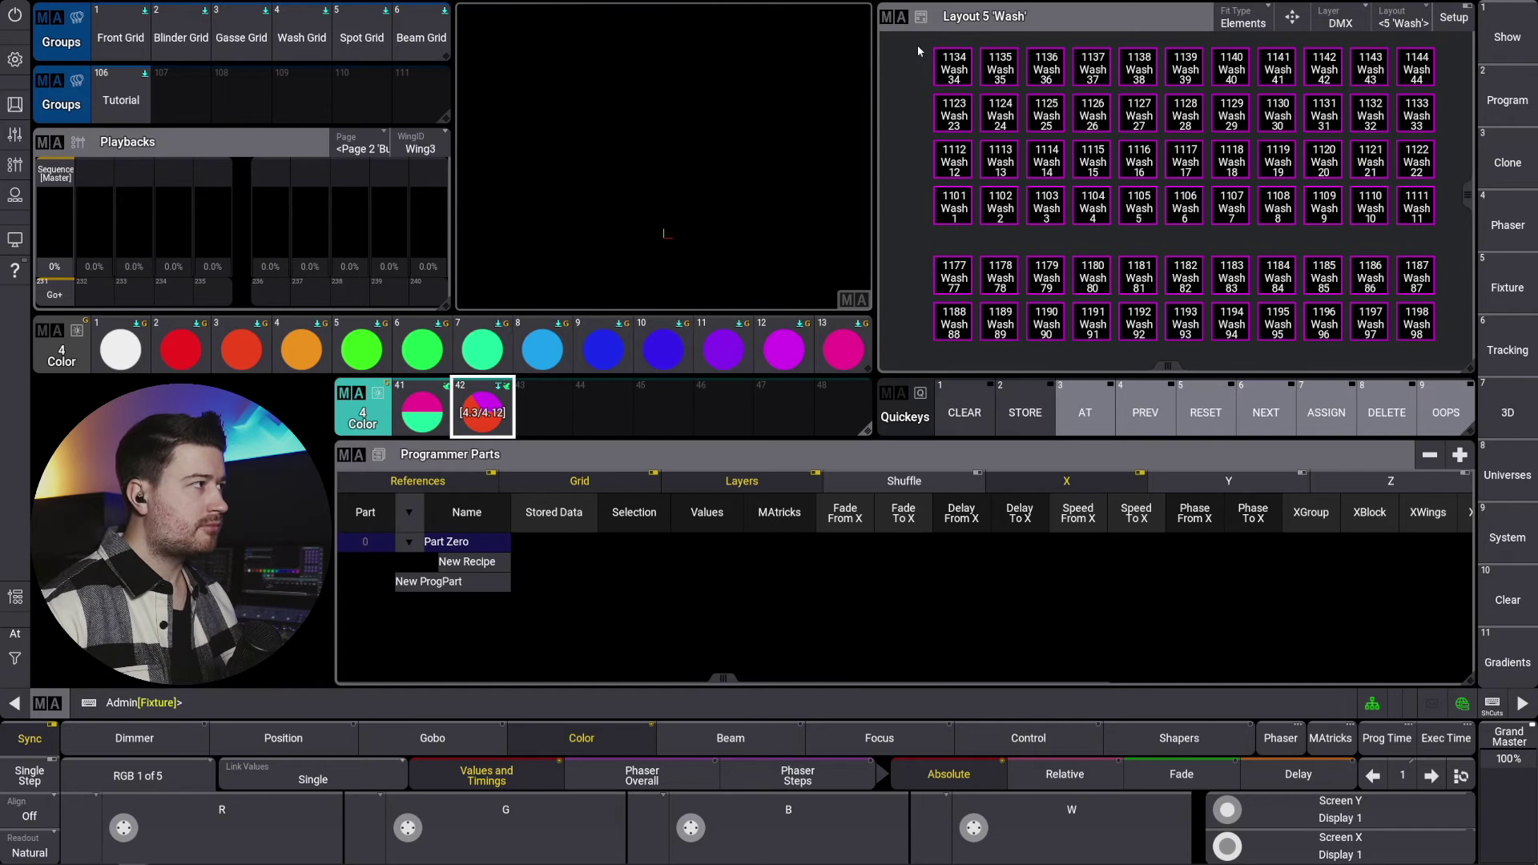
- Store fixtures Wash 34 to 44 in group 106 'Tutorial' and set them to full intensity
drag(915, 40, 1459, 88)
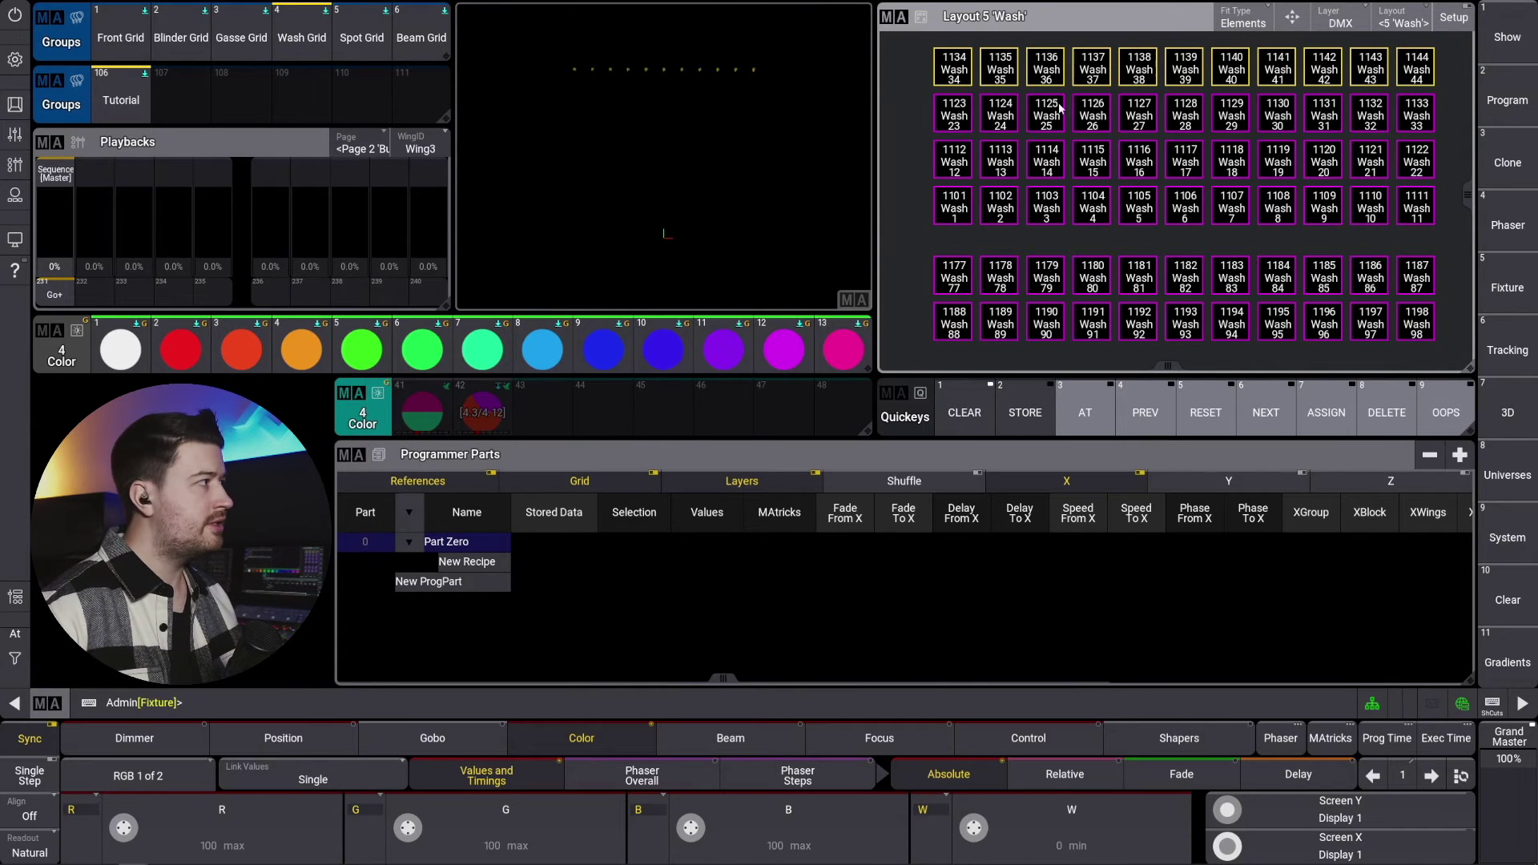
click(118, 103)
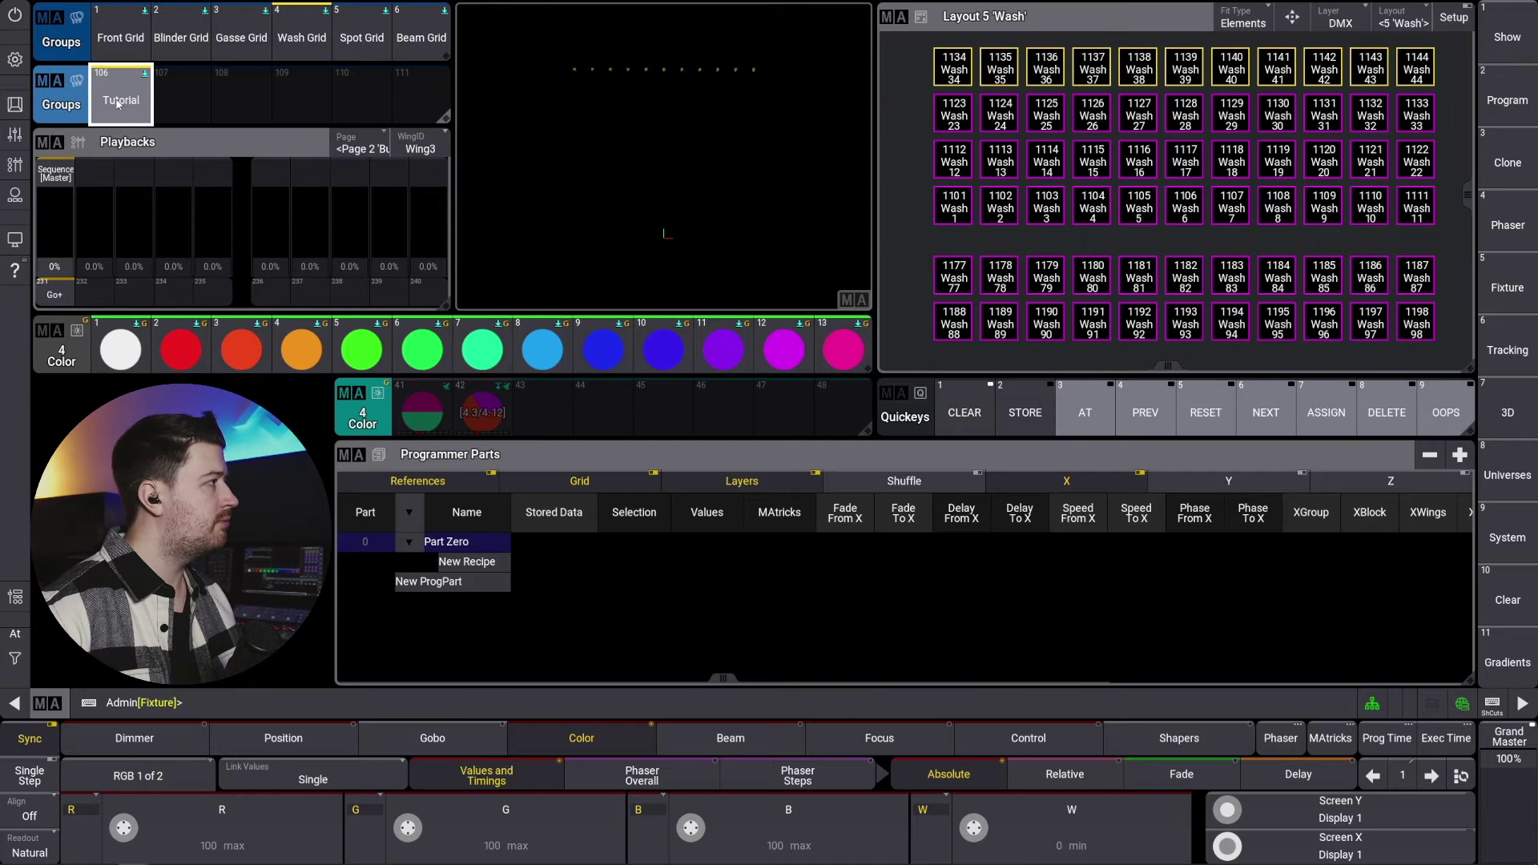
drag(121, 119, 70, 64)
click(149, 195)
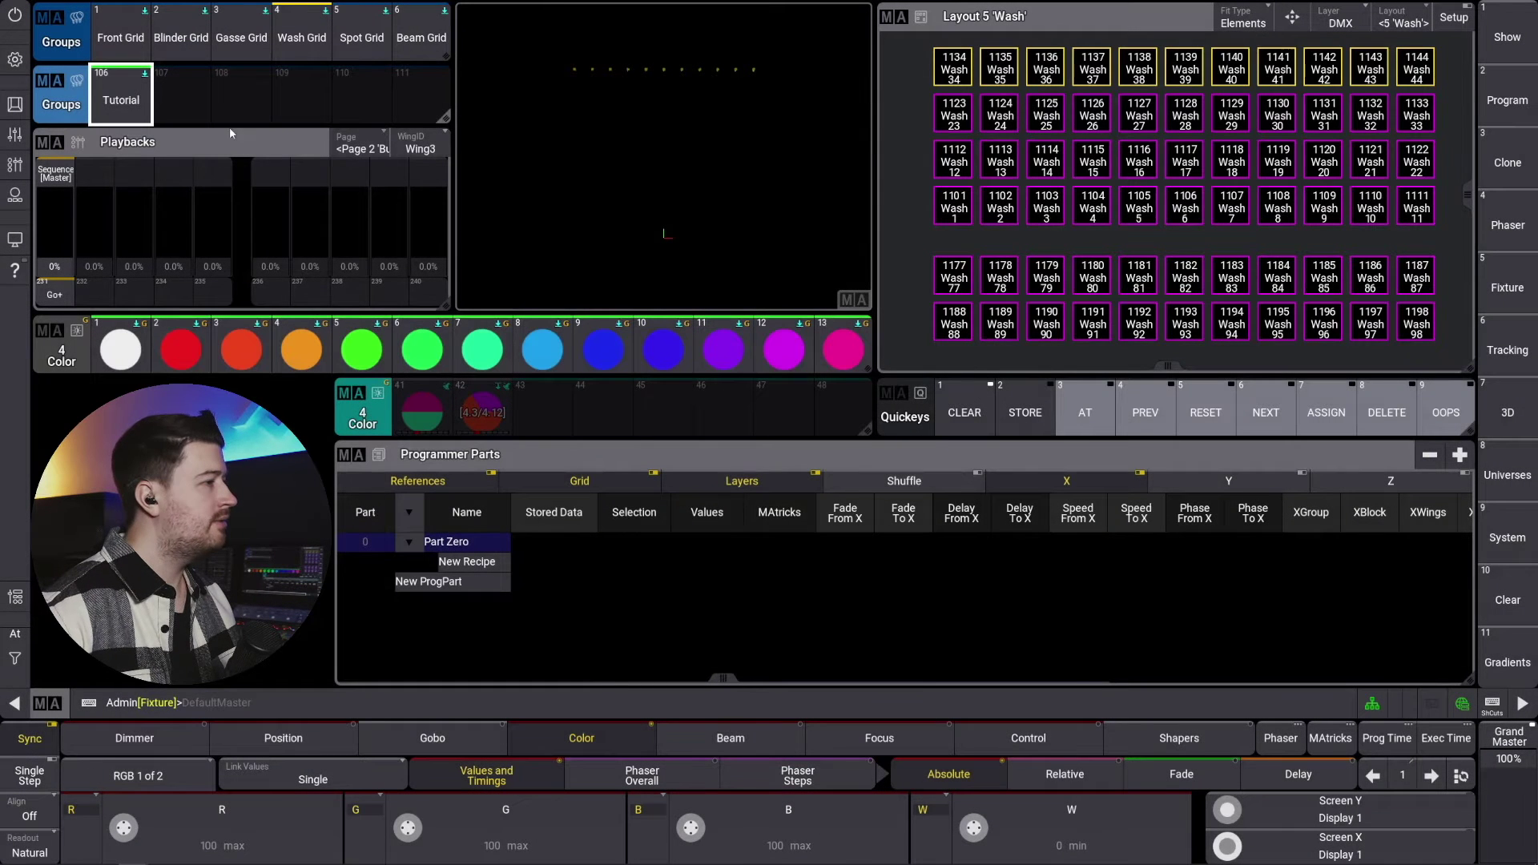
double_click(1086, 412)
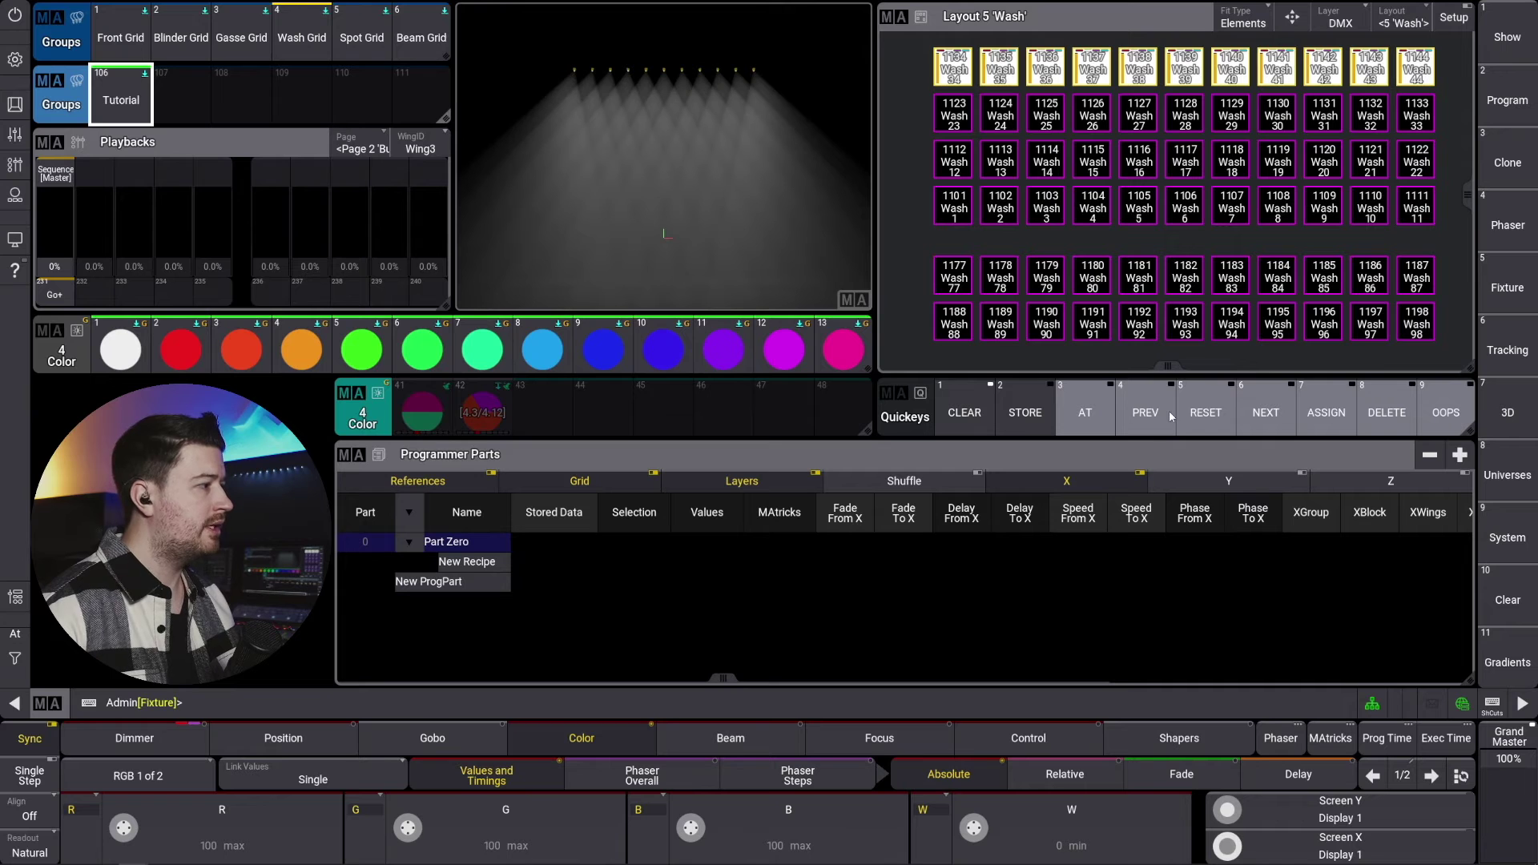
- Create a recipe in Part Zero with group 106 as its selection and color preset 4.42 as its values
click(493, 565)
click(494, 565)
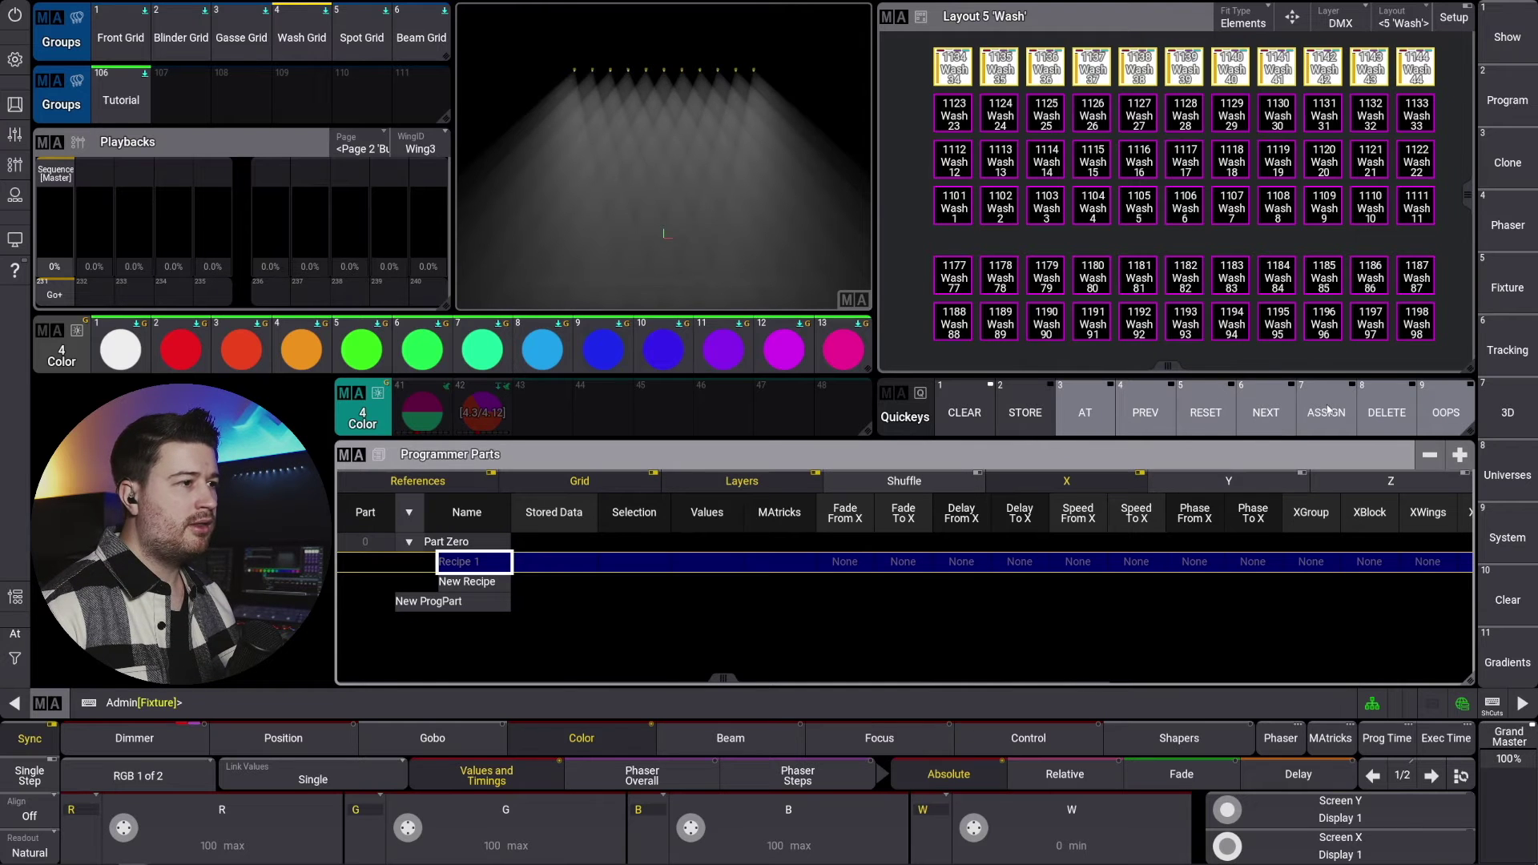
click(152, 92)
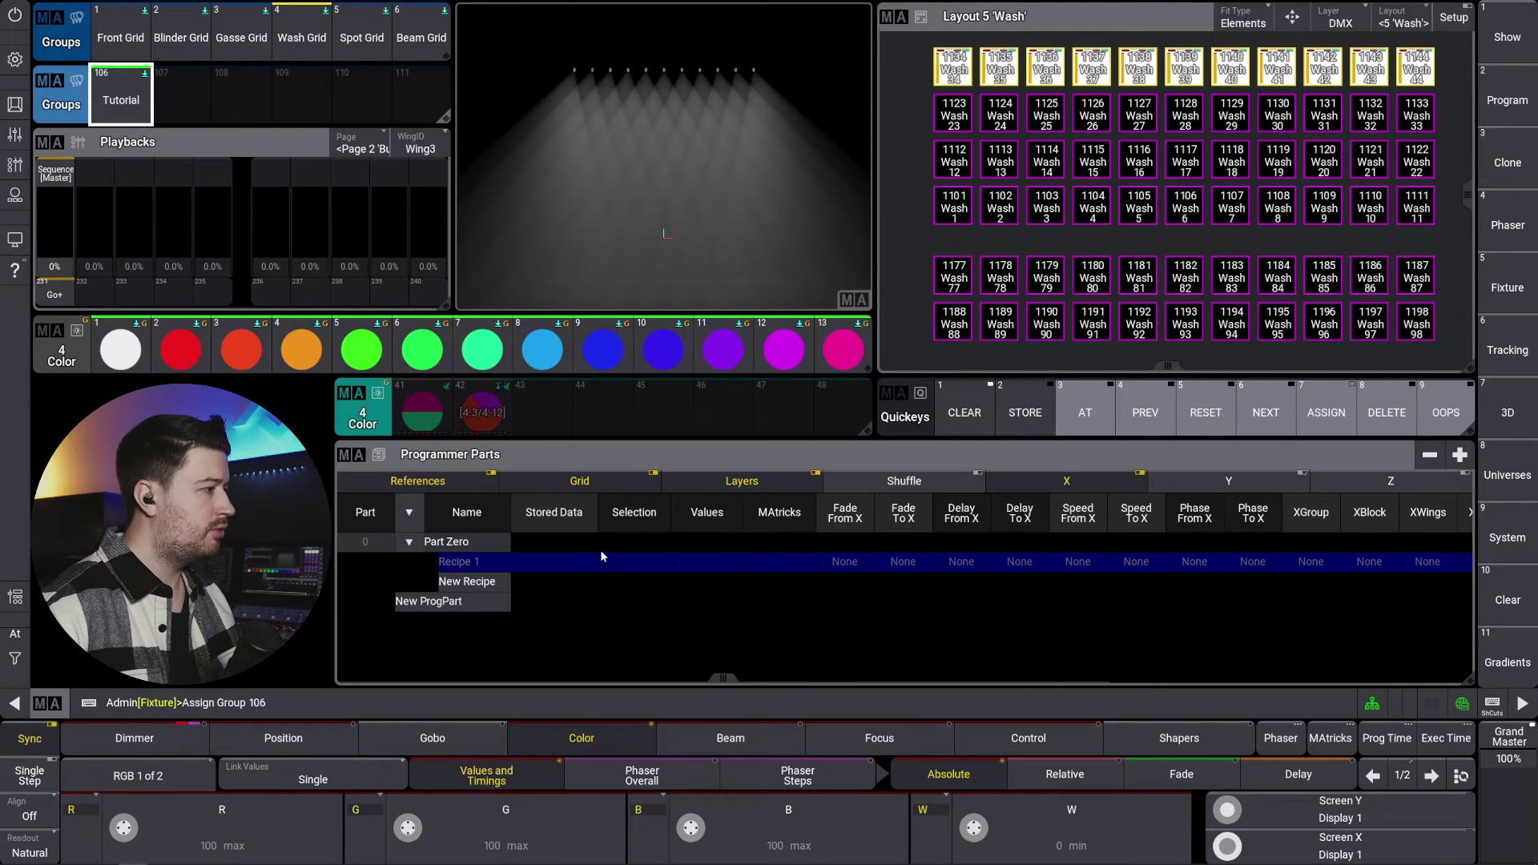
click(628, 561)
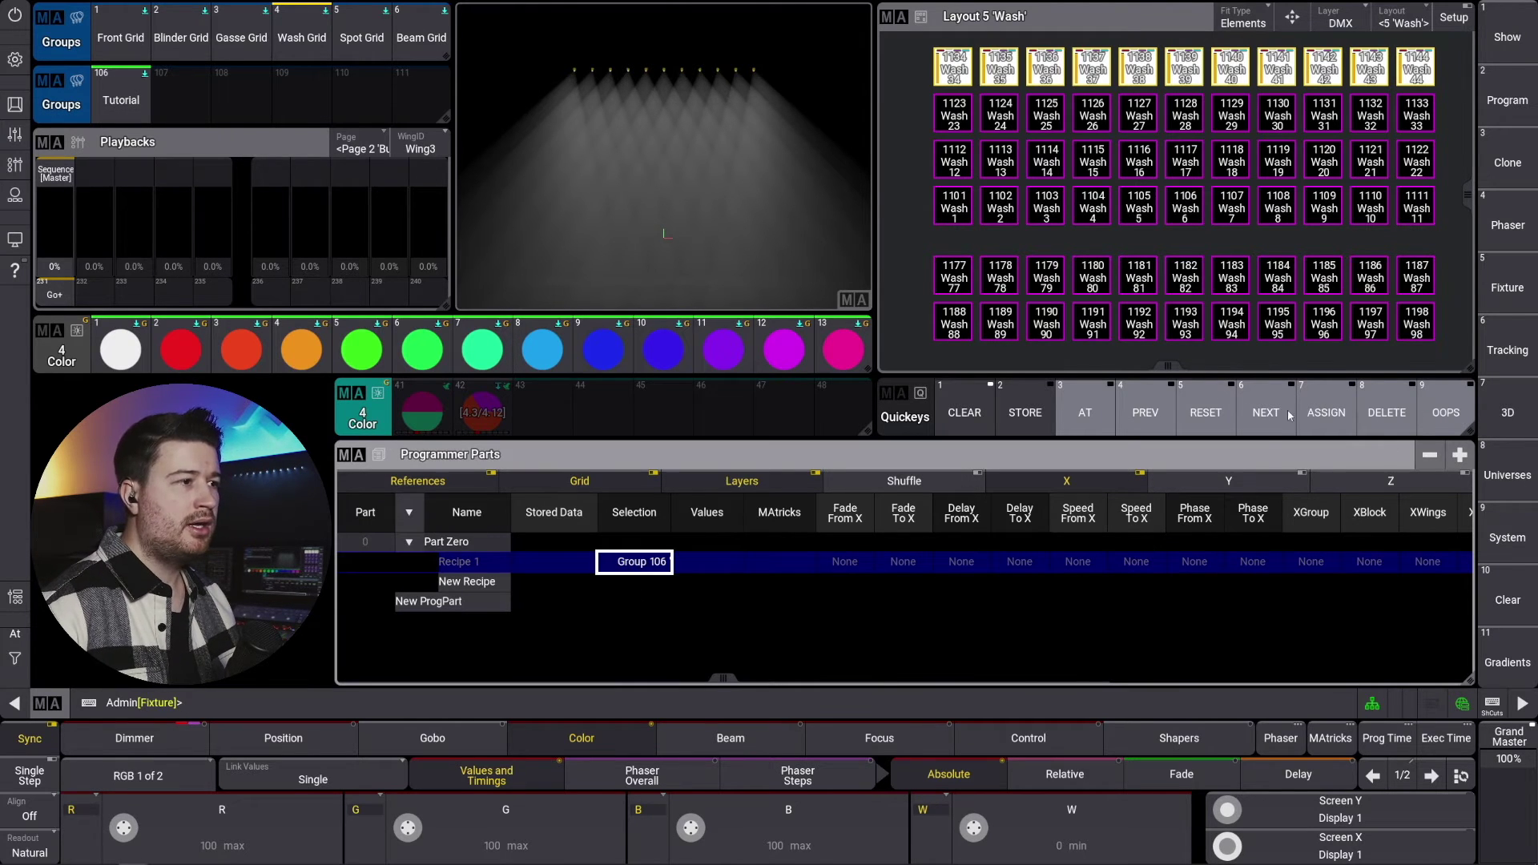
click(1330, 412)
click(475, 396)
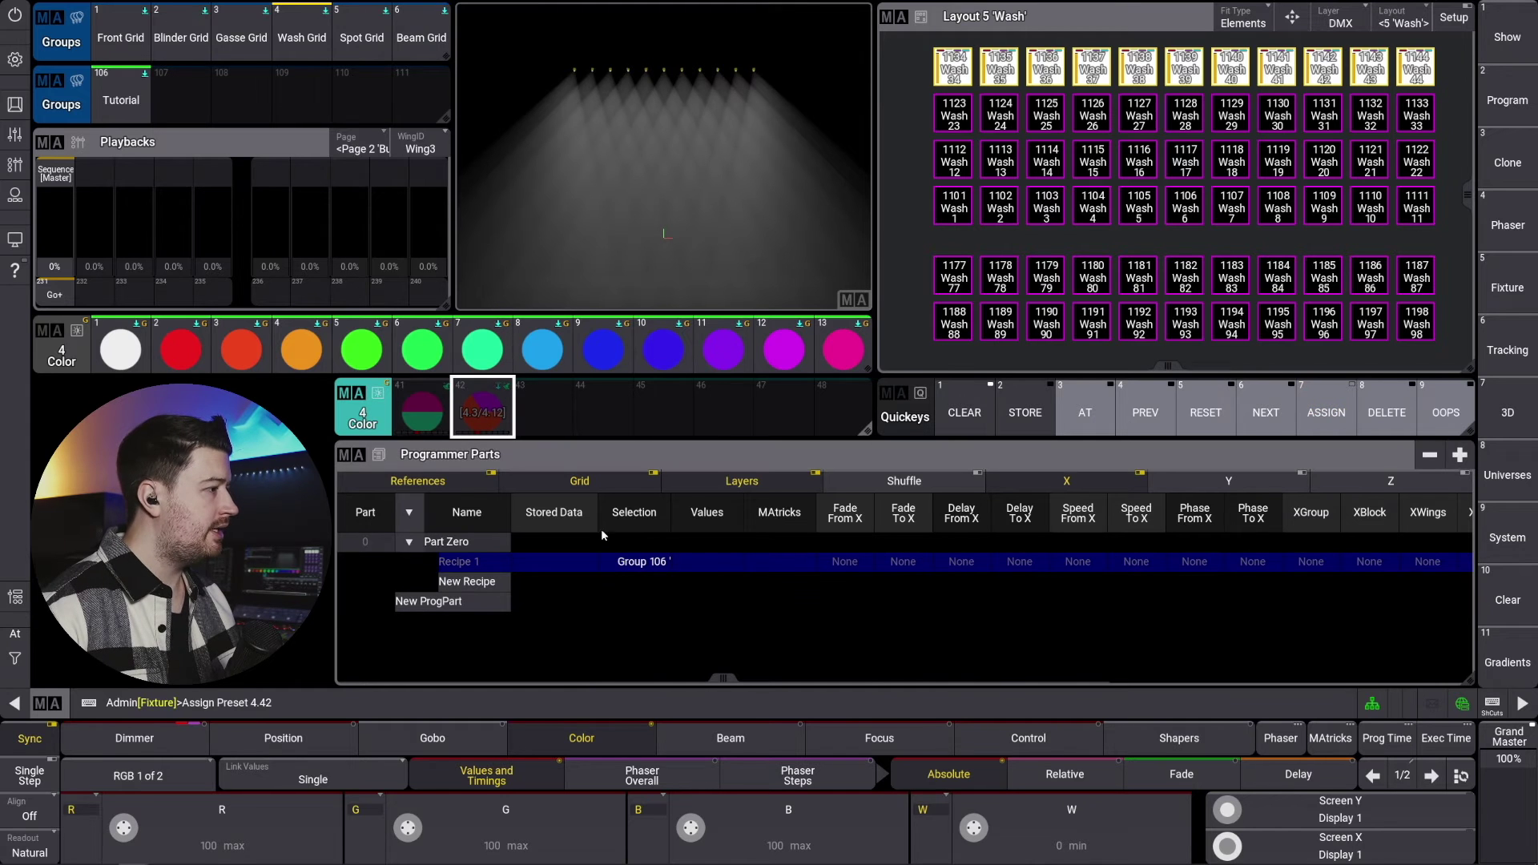
click(712, 564)
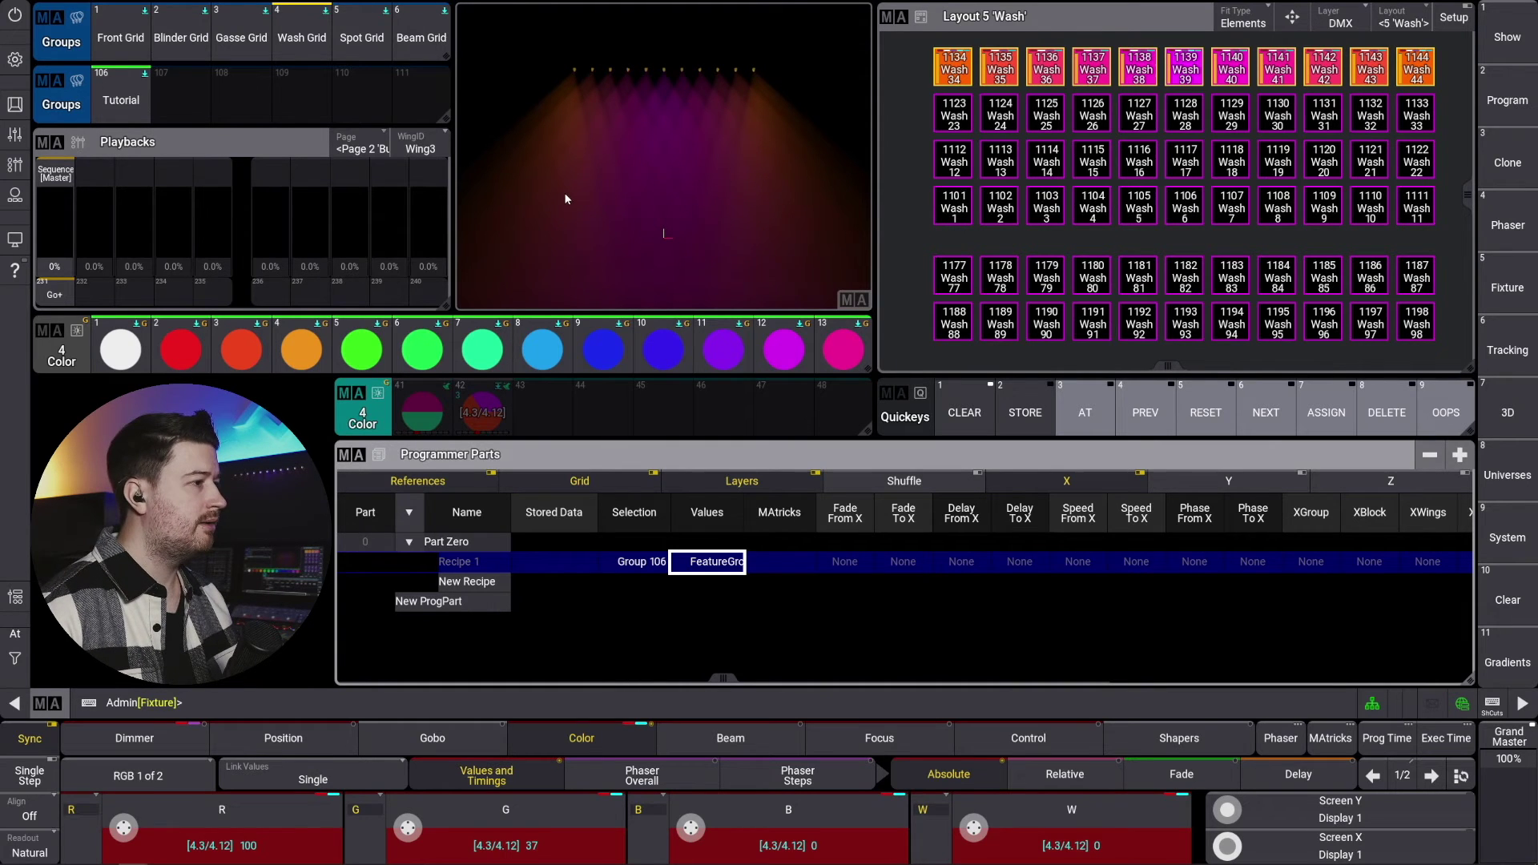
- Store the recipe as a sequence on executor 232, and start its playback with the programmer cleared
click(96, 301)
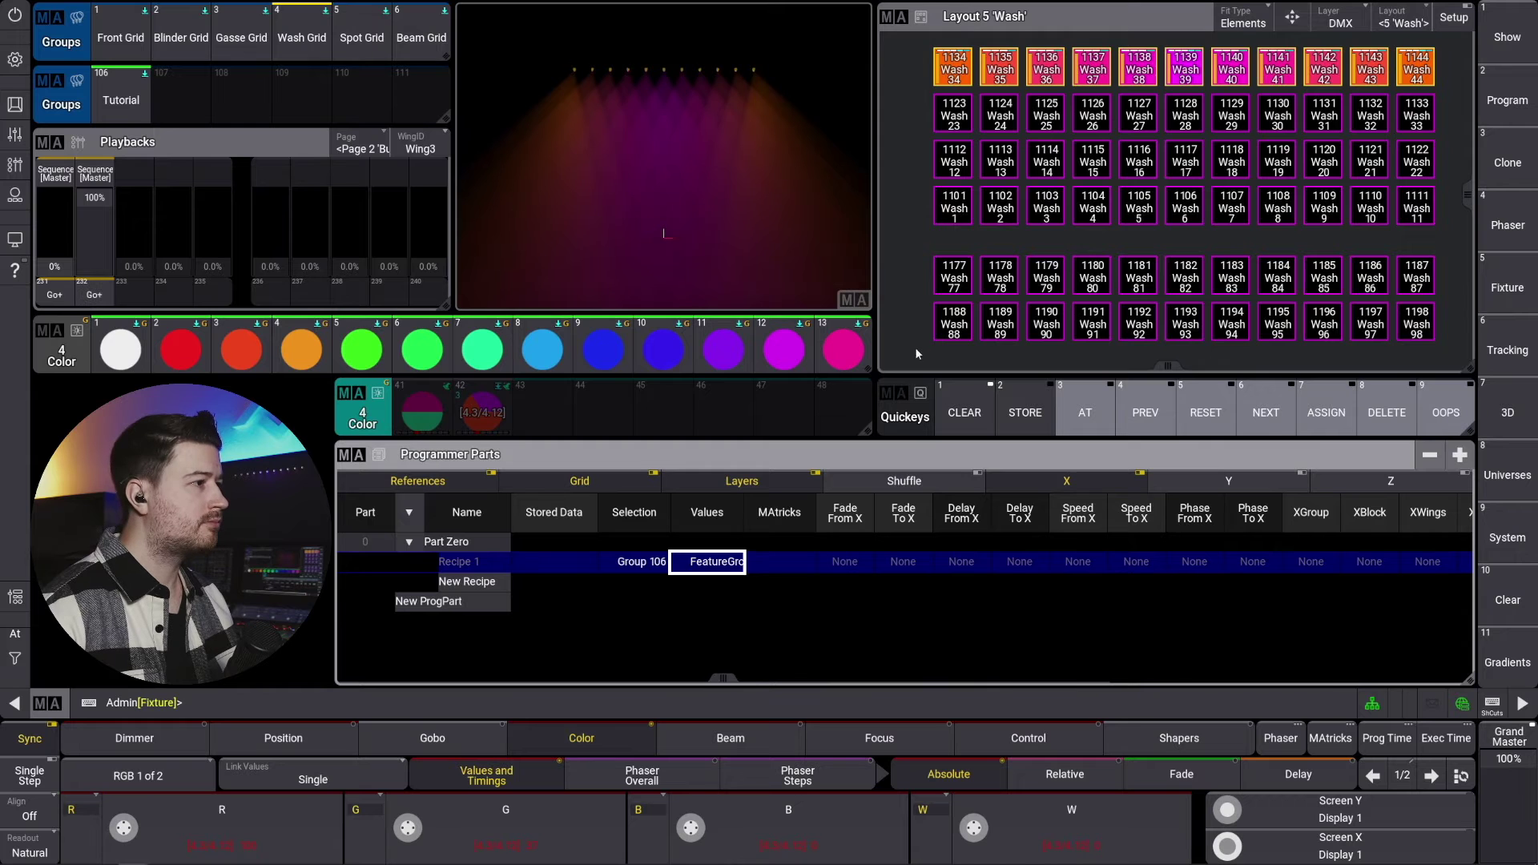
click(966, 412)
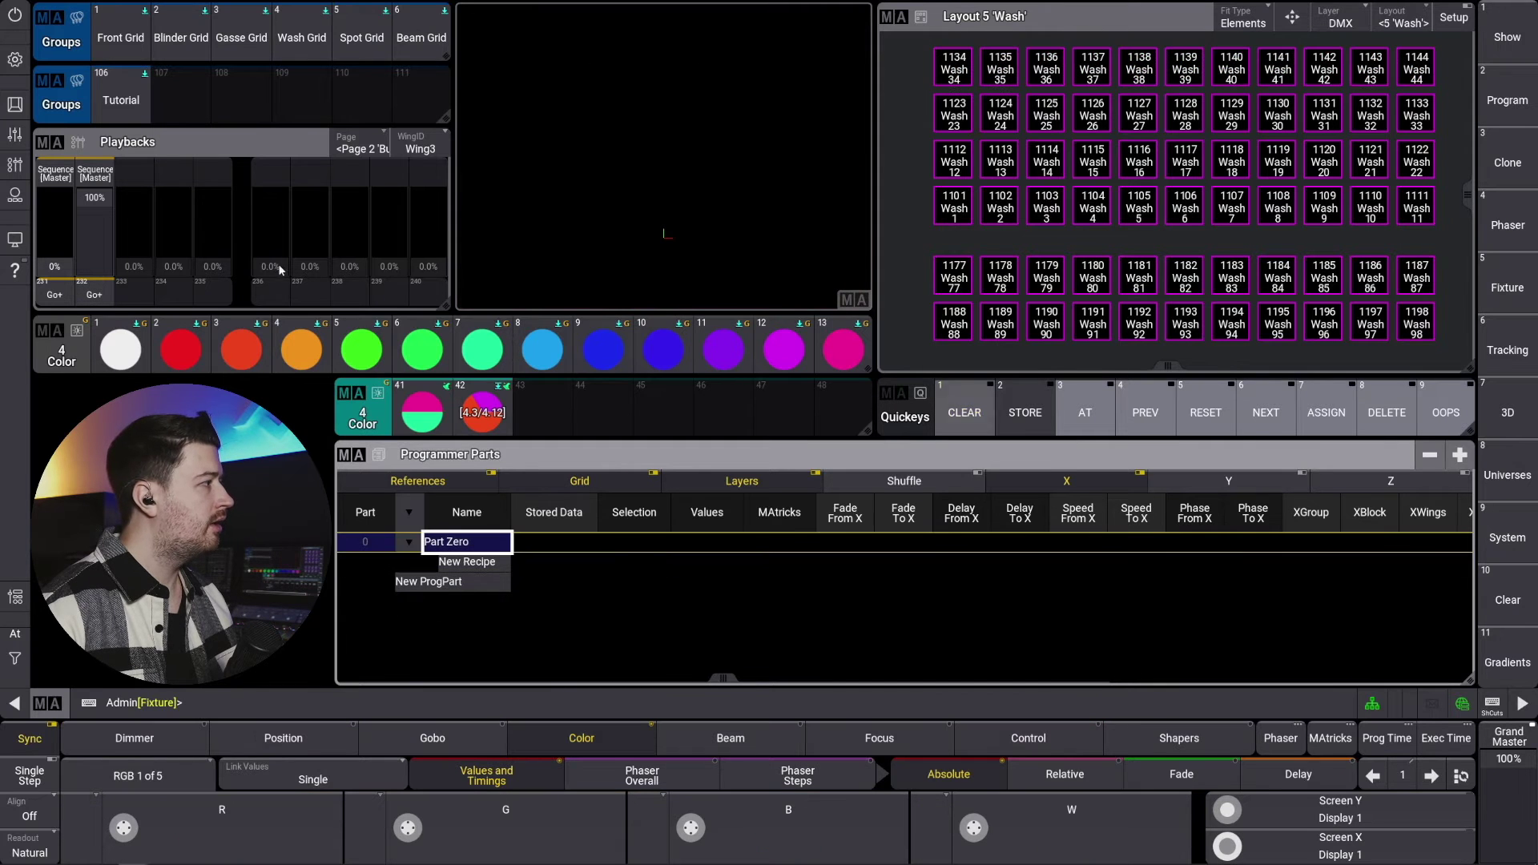
click(94, 295)
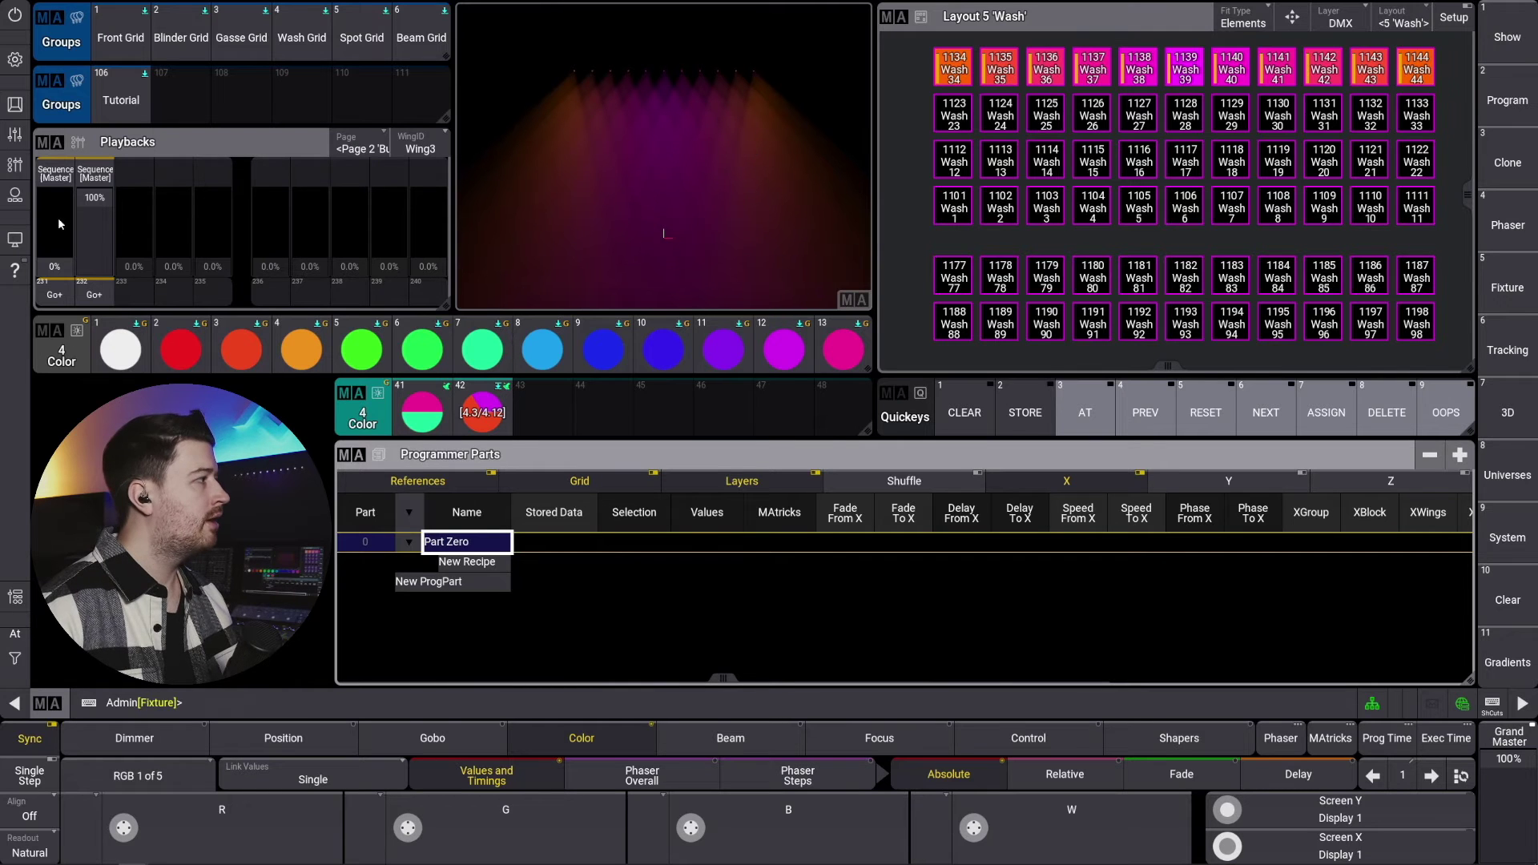
- Raise the master of executor 231 to 100%, and store the Wash Grid fixtures in group 106 'Tutorial'
drag(58, 218, 56, 176)
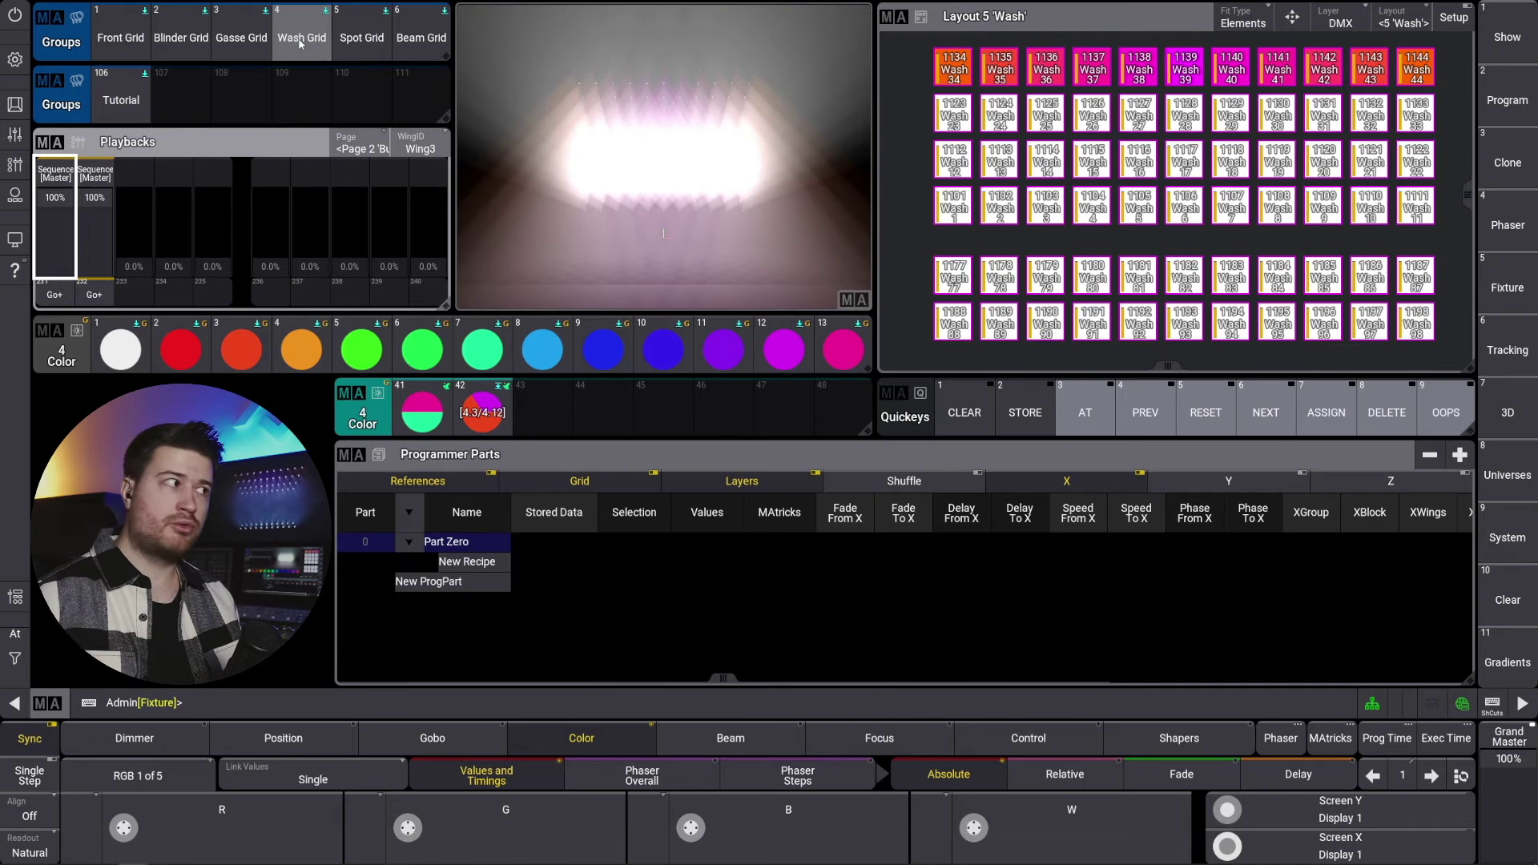
click(310, 39)
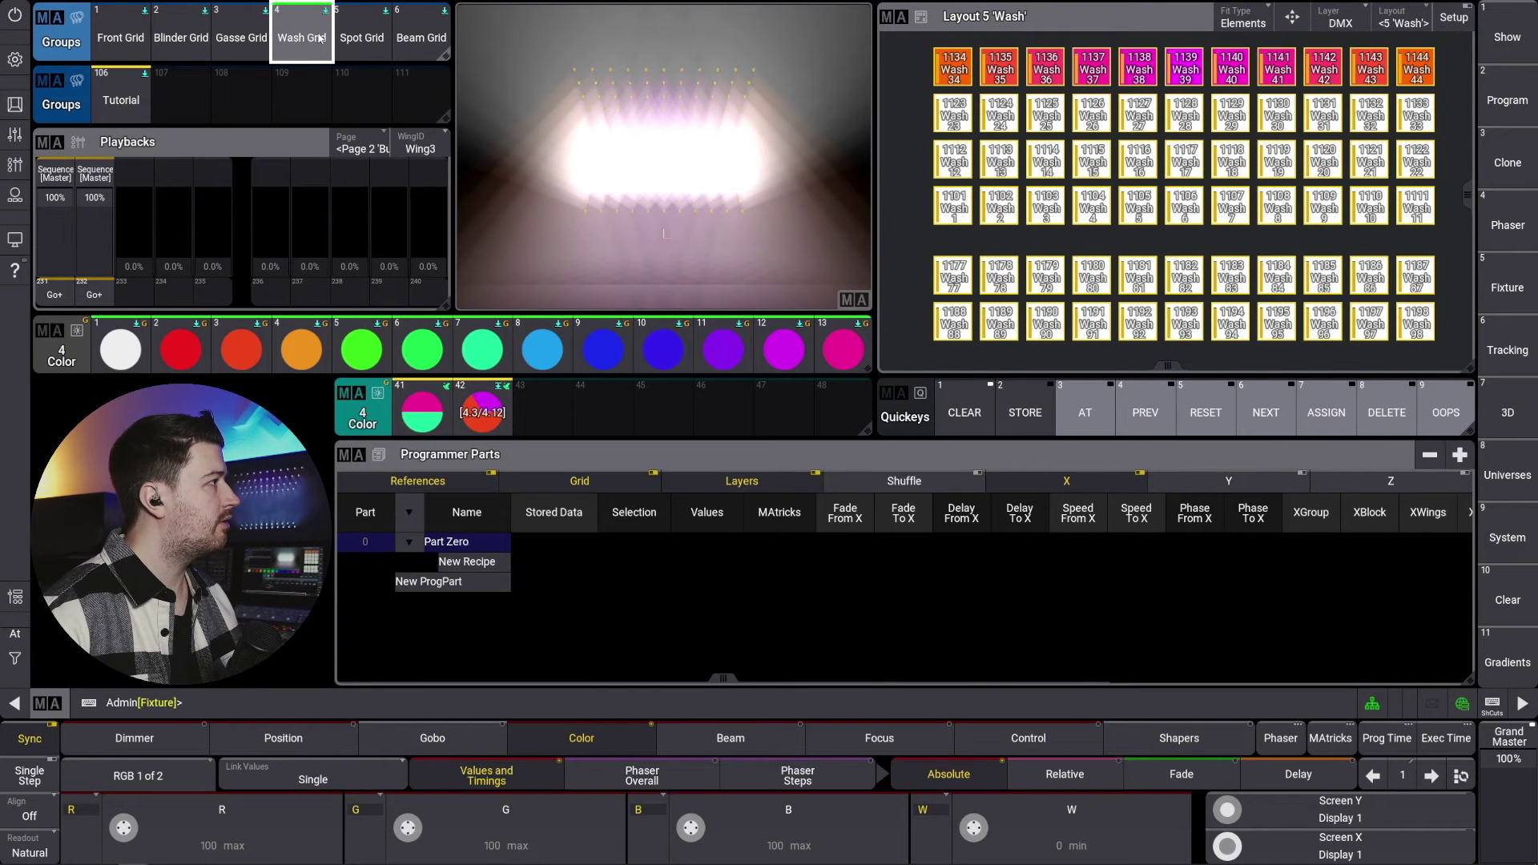
key(s)
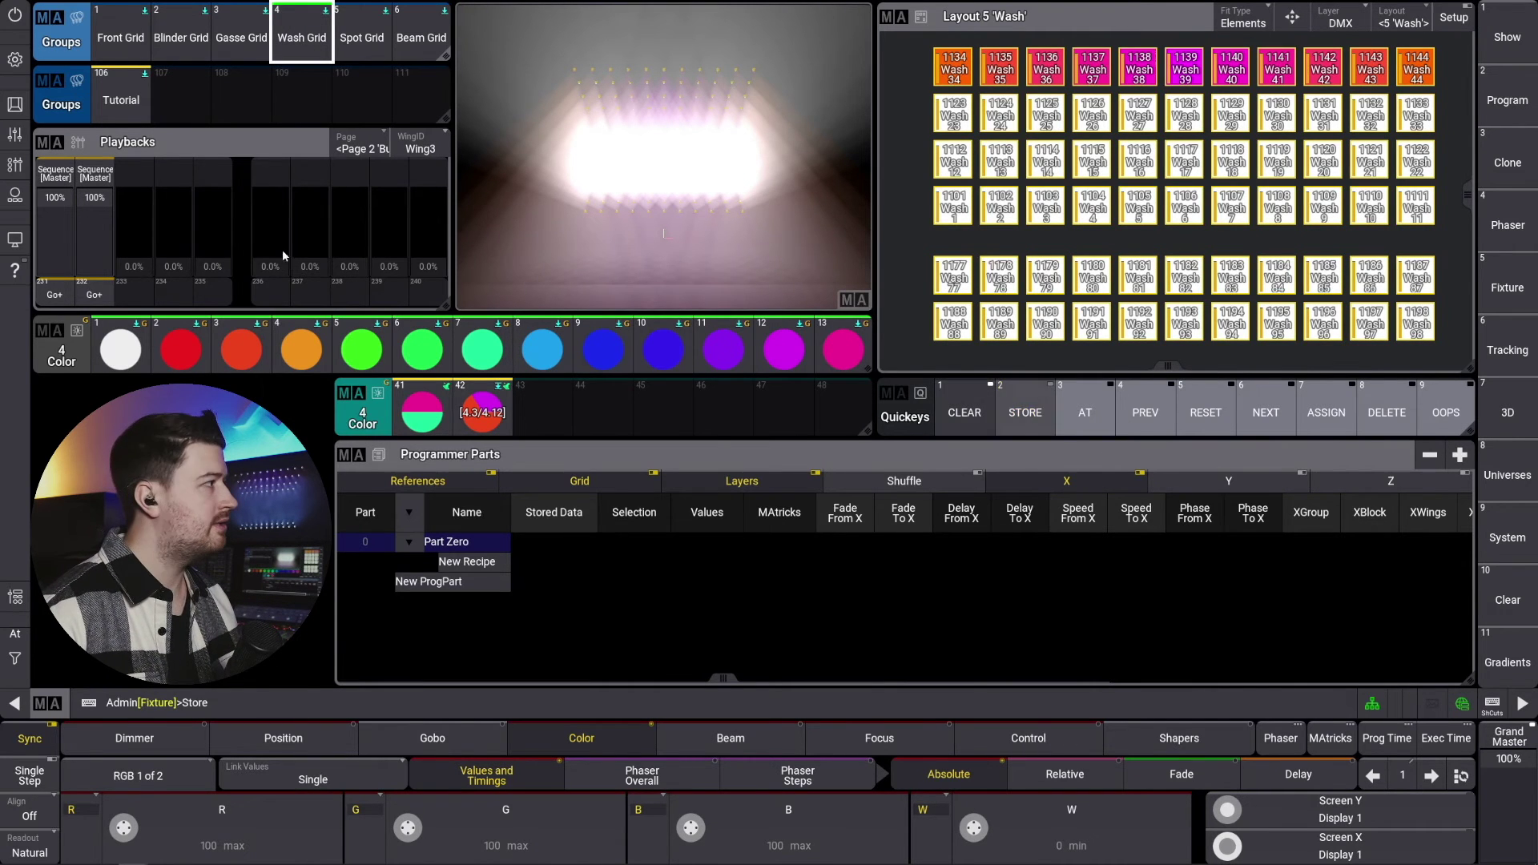
click(127, 81)
click(204, 211)
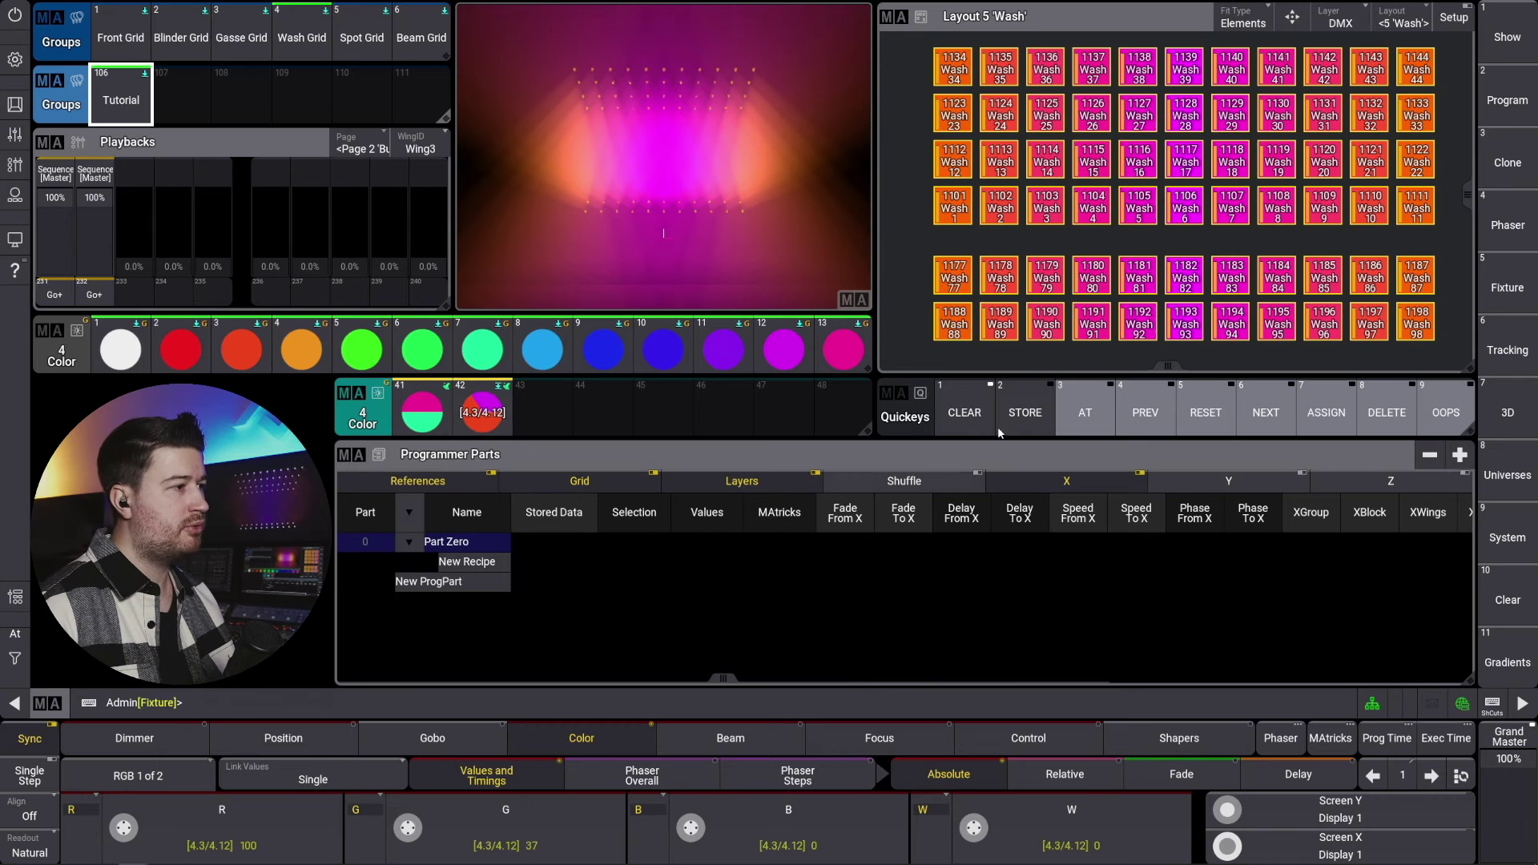
click(966, 411)
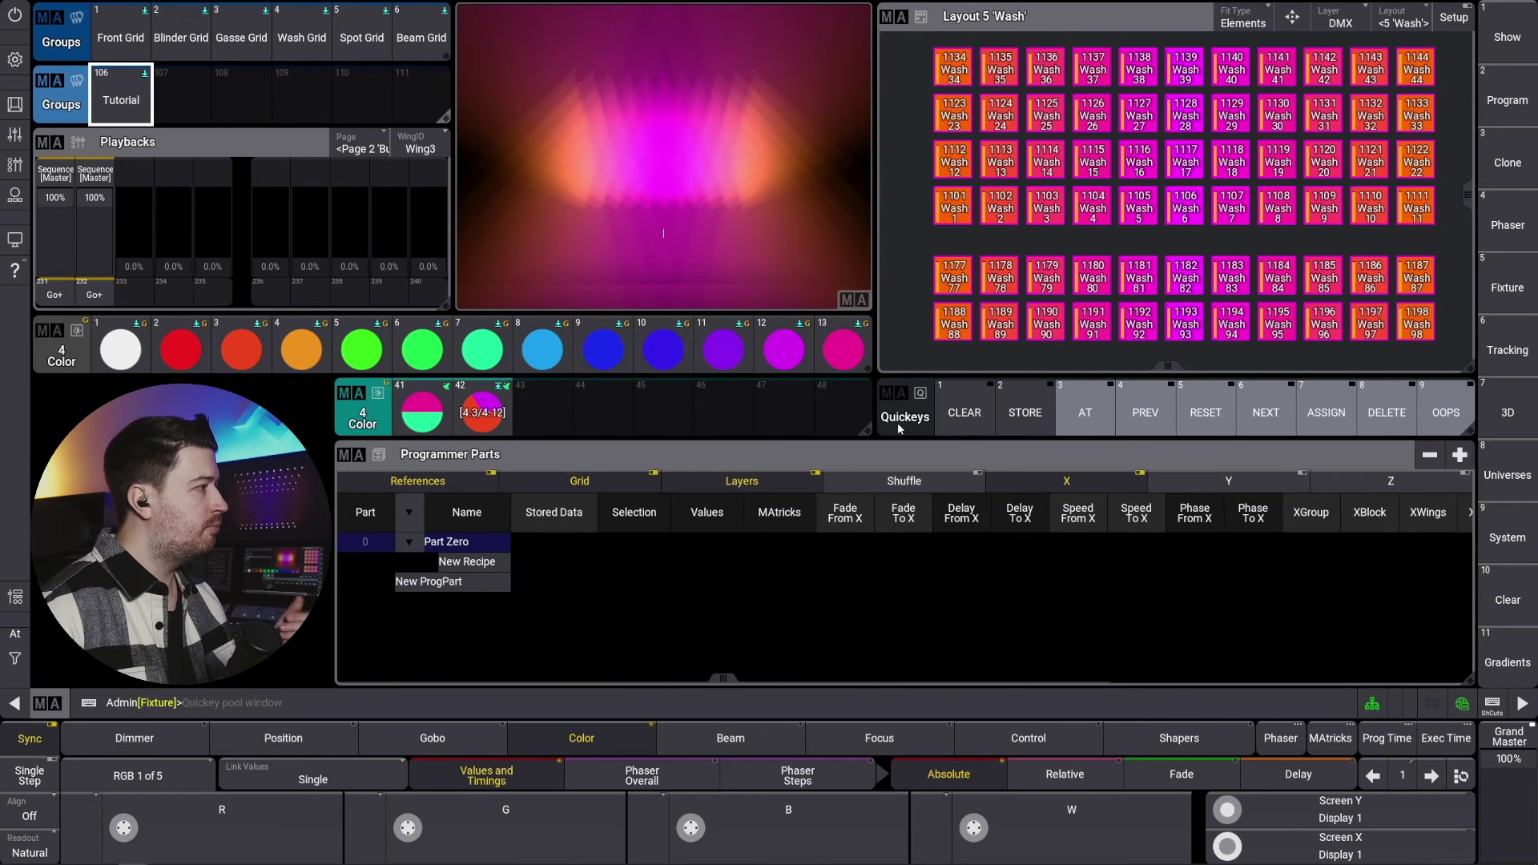
- Update color preset 3 with its green value lowered to 0, and clear the programmer
click(240, 350)
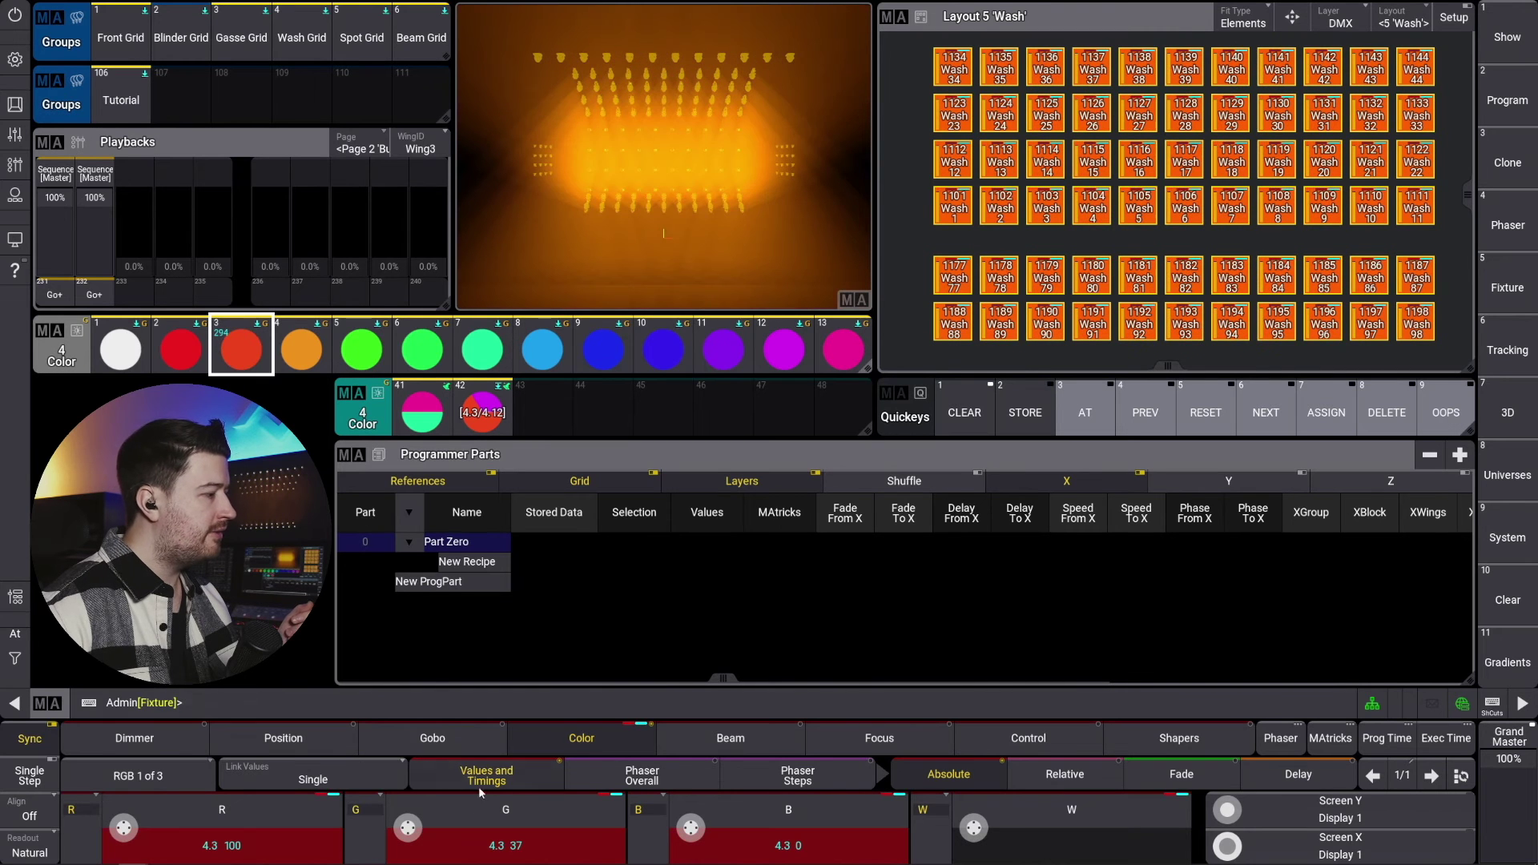
scroll(409, 829, down, 10)
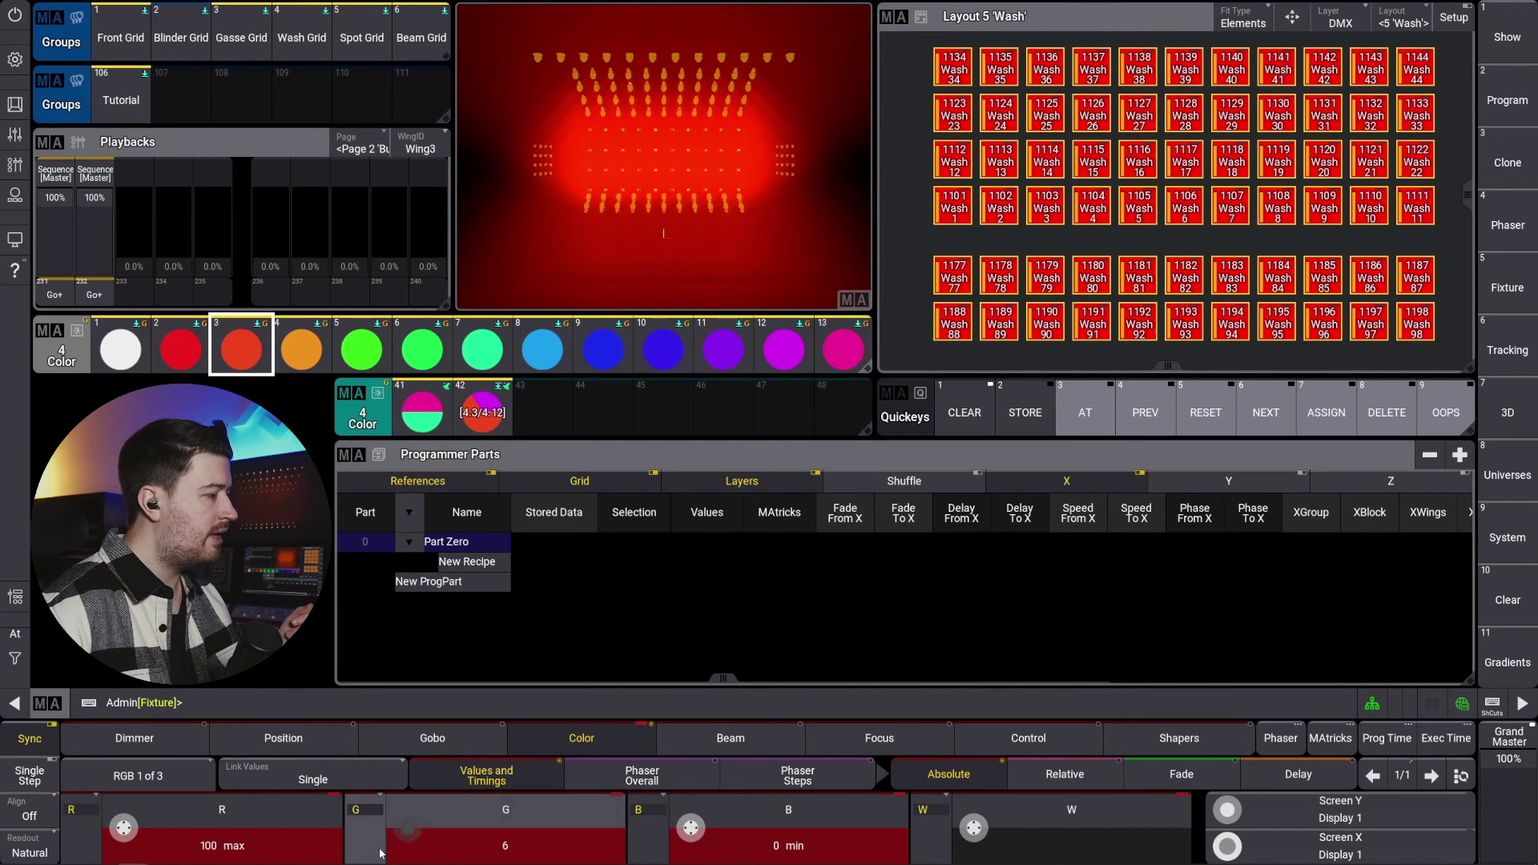
scroll(409, 829, down, 2)
key(alt+Tab)
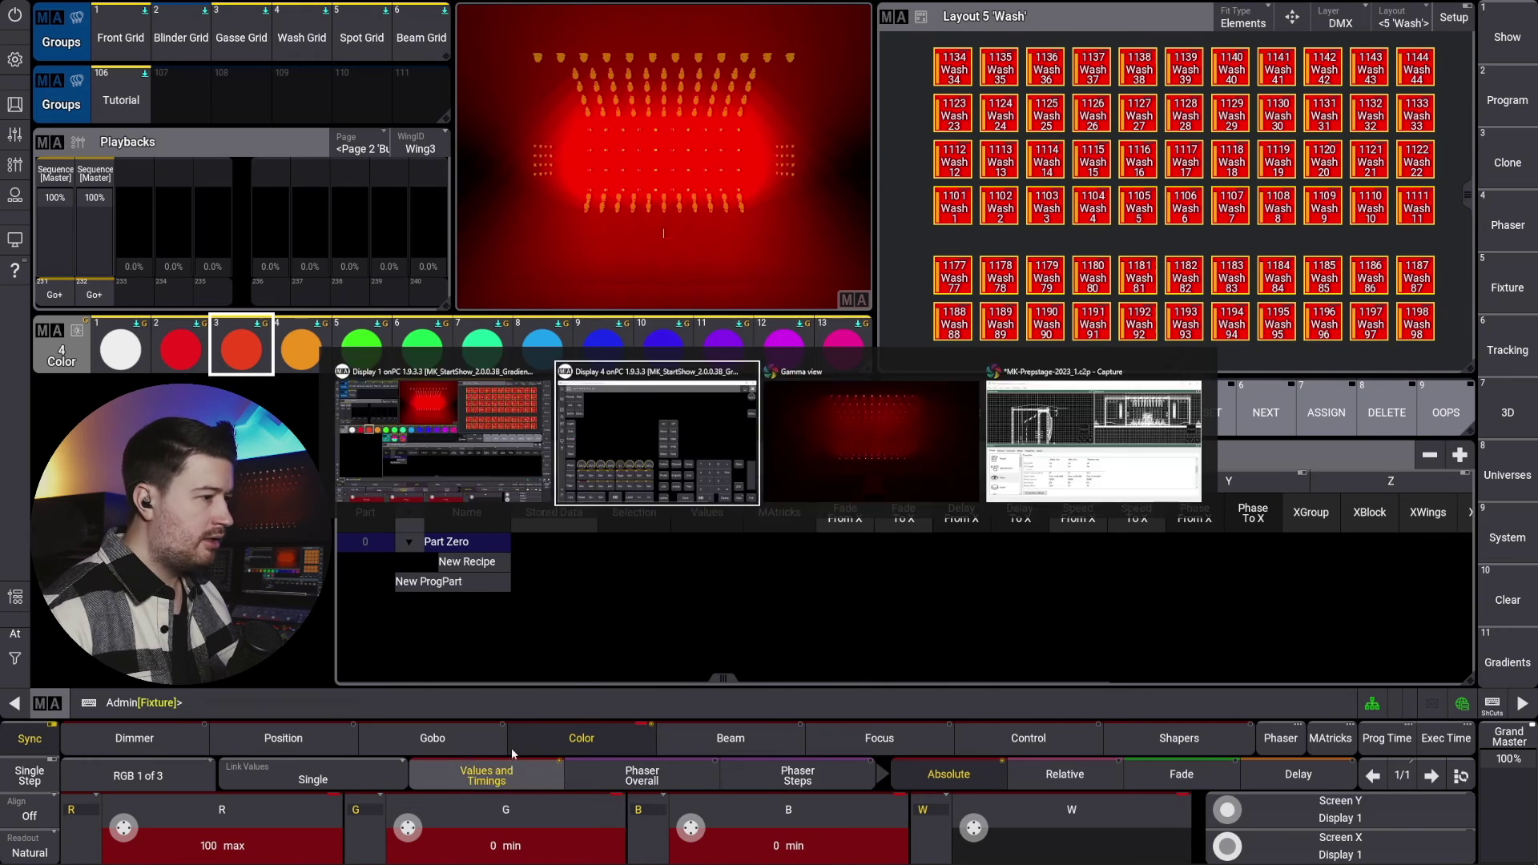
click(1008, 805)
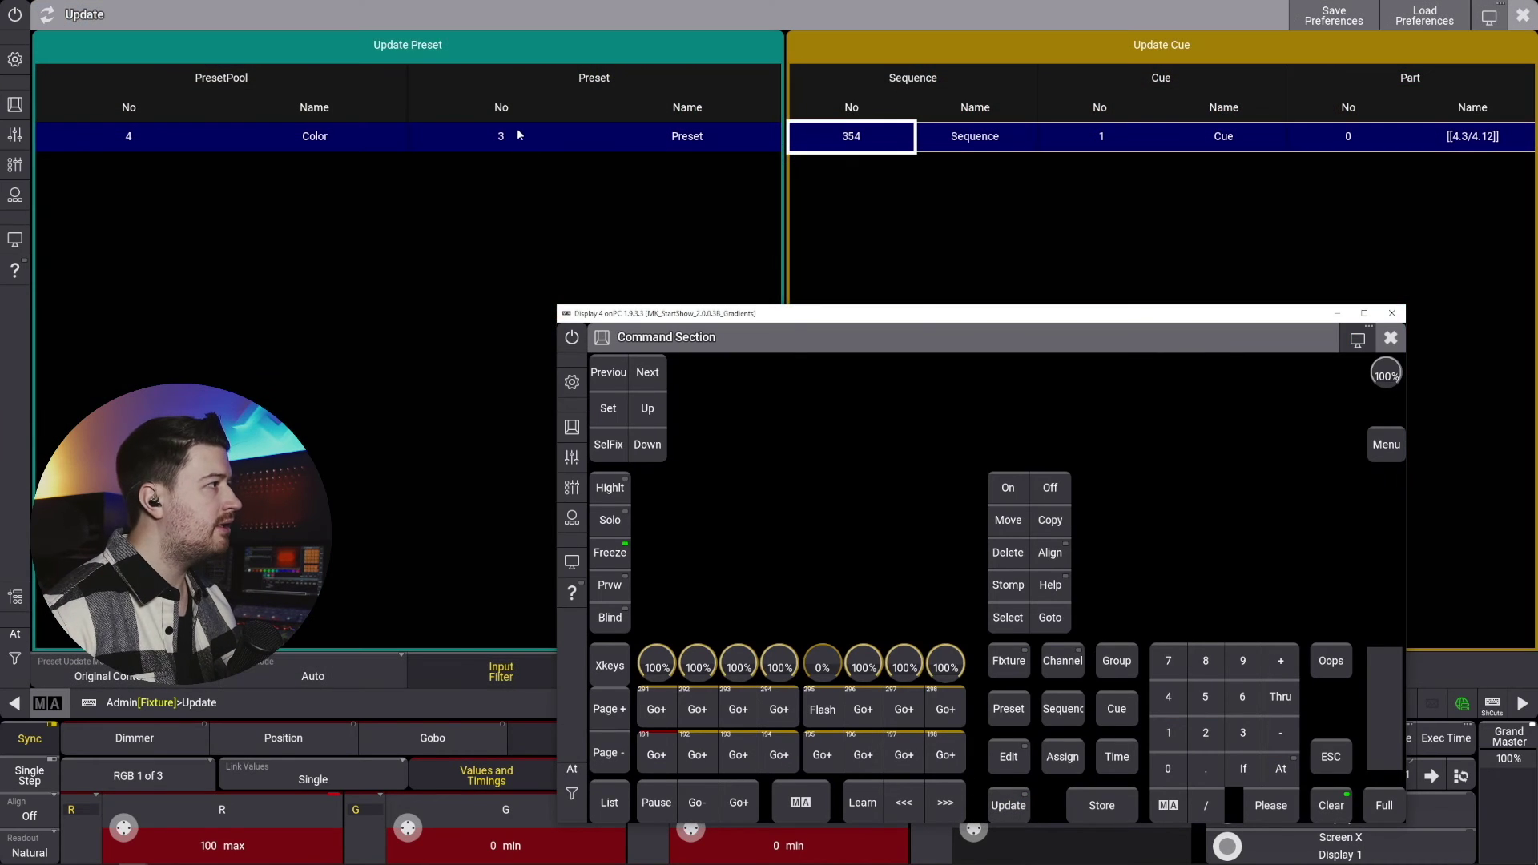
click(384, 137)
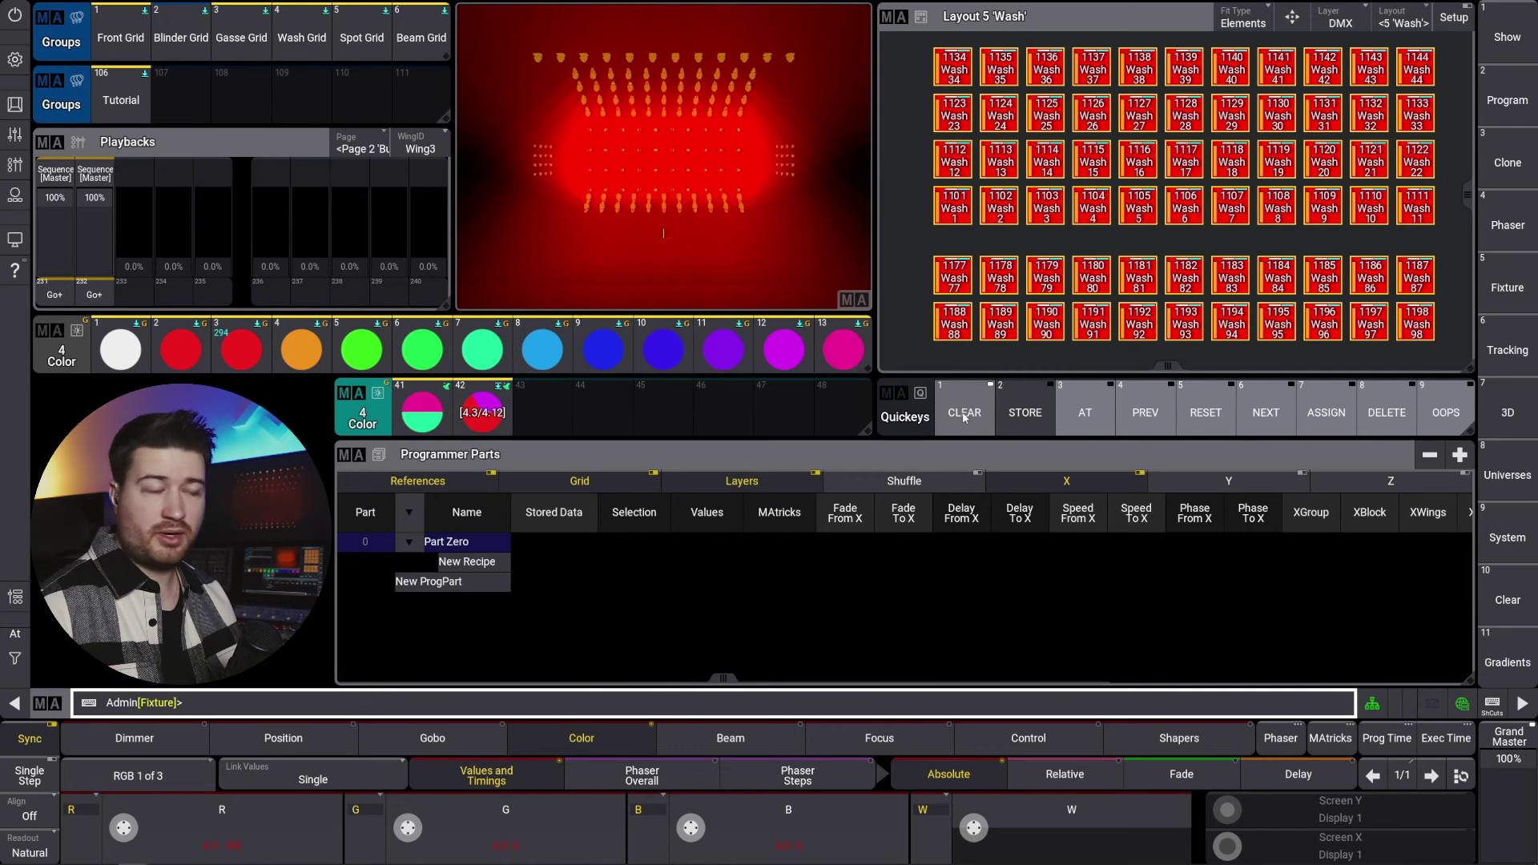
click(965, 414)
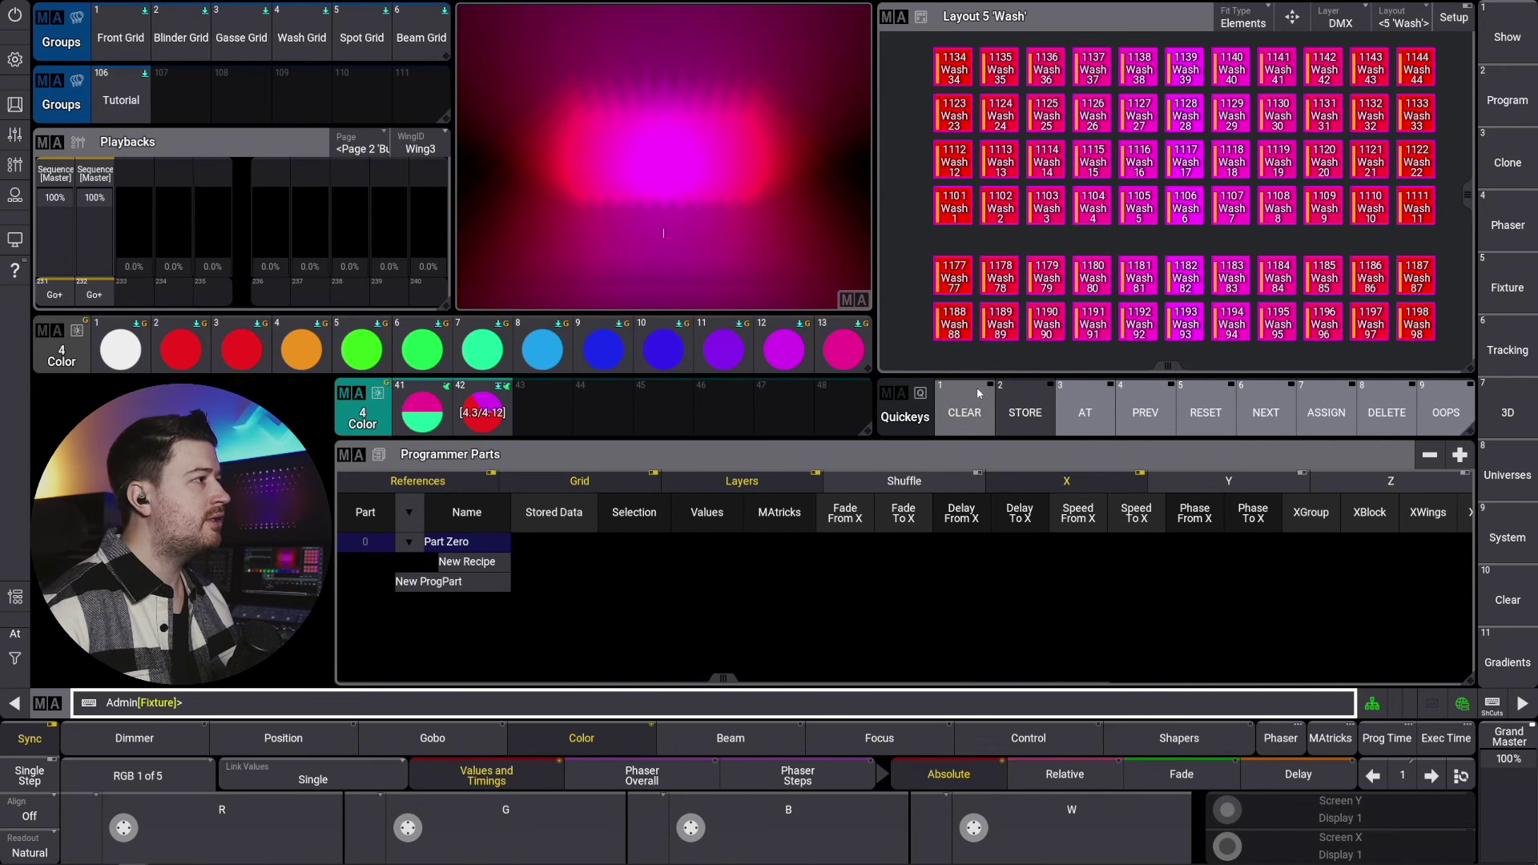